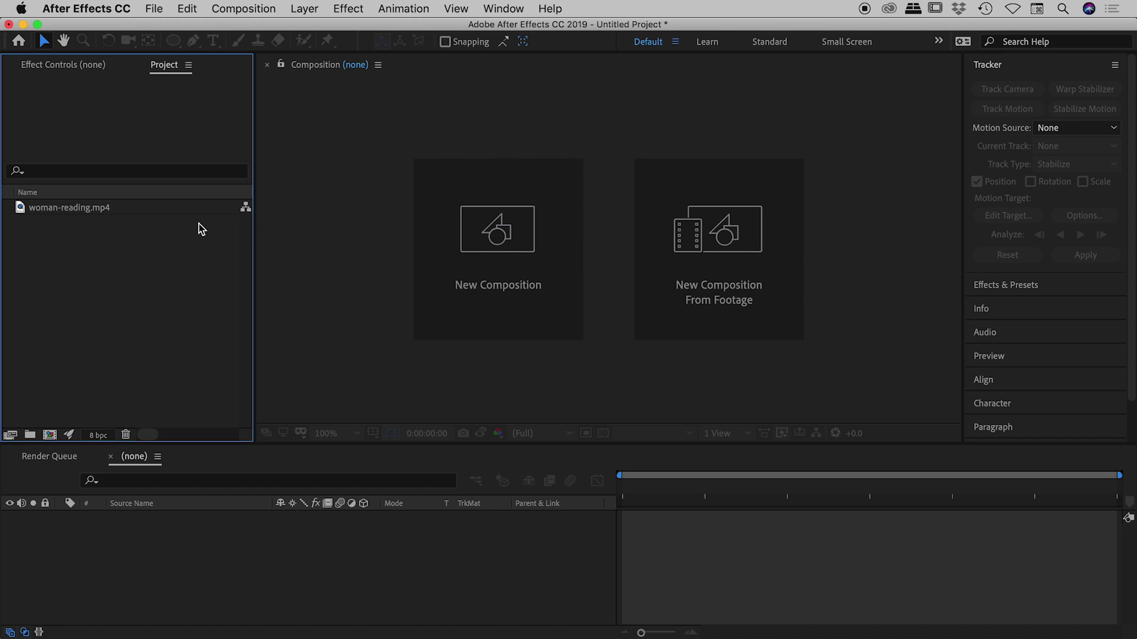
- Build a composition from woman-reading.mp4 in the Timeline and scrub through the clip's opening
click(111, 210)
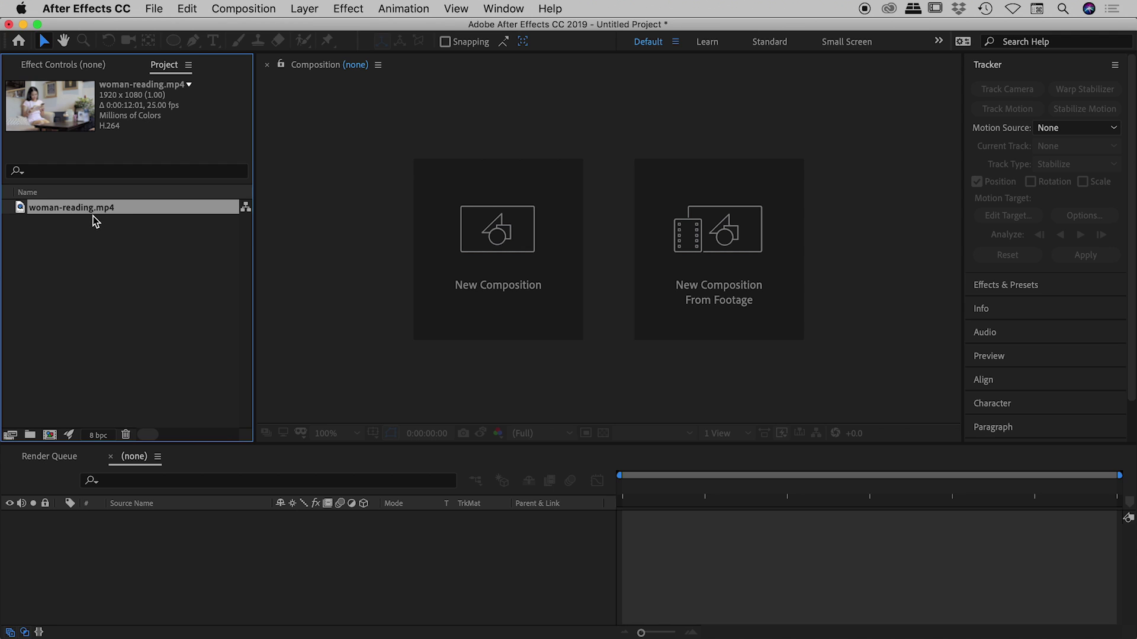
drag(24, 214, 273, 541)
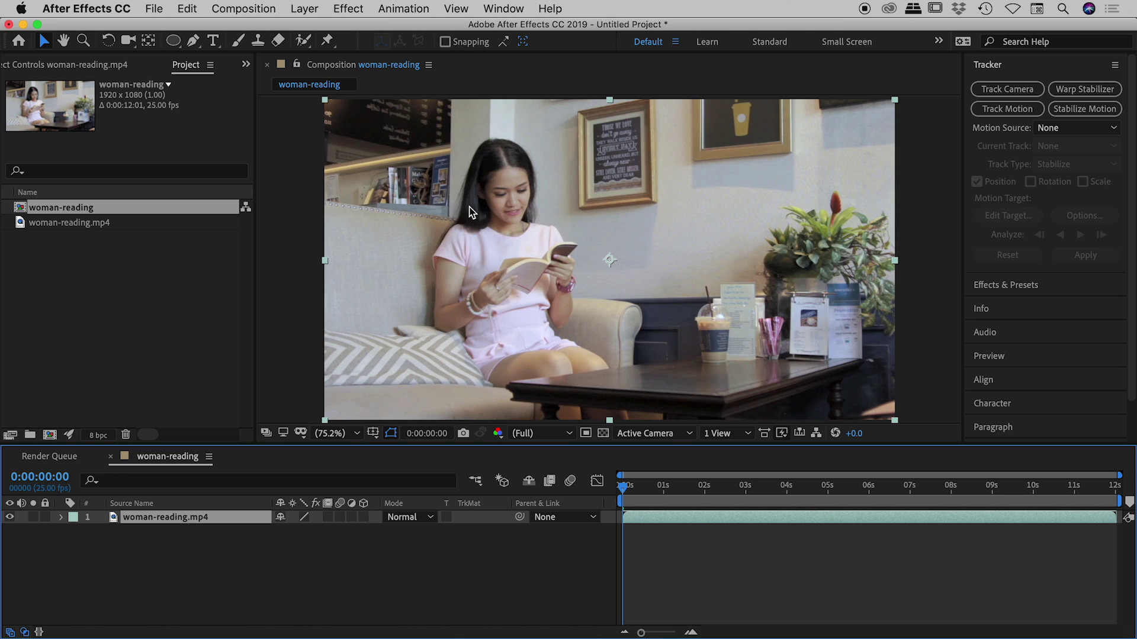
mouse_move(624, 493)
mouse_down()
mouse_move(1100, 502)
mouse_move(617, 492)
mouse_up()
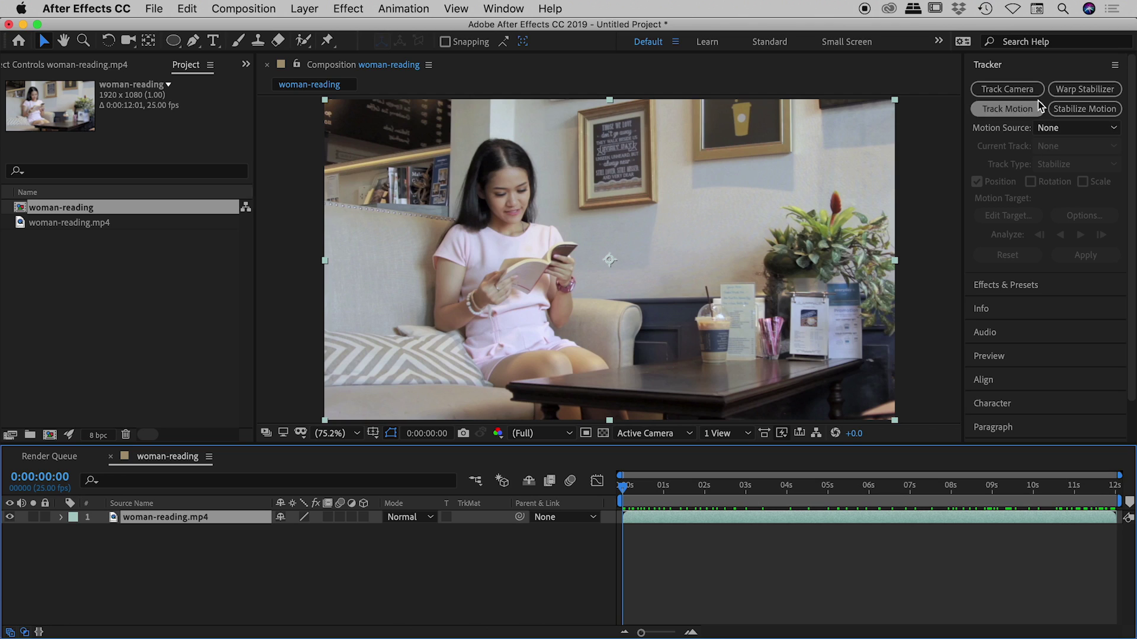
click(1113, 128)
click(1114, 129)
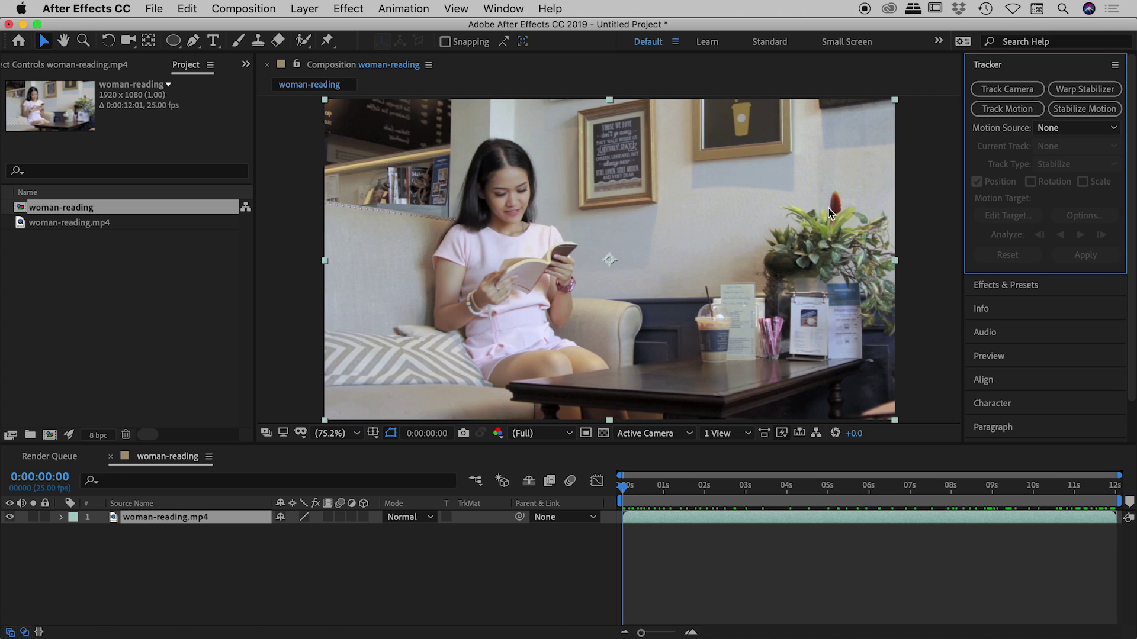
- Draw an ellipse Mask 1 over the woman's face and set tracking to Face Tracking (Outline Only)
click(173, 42)
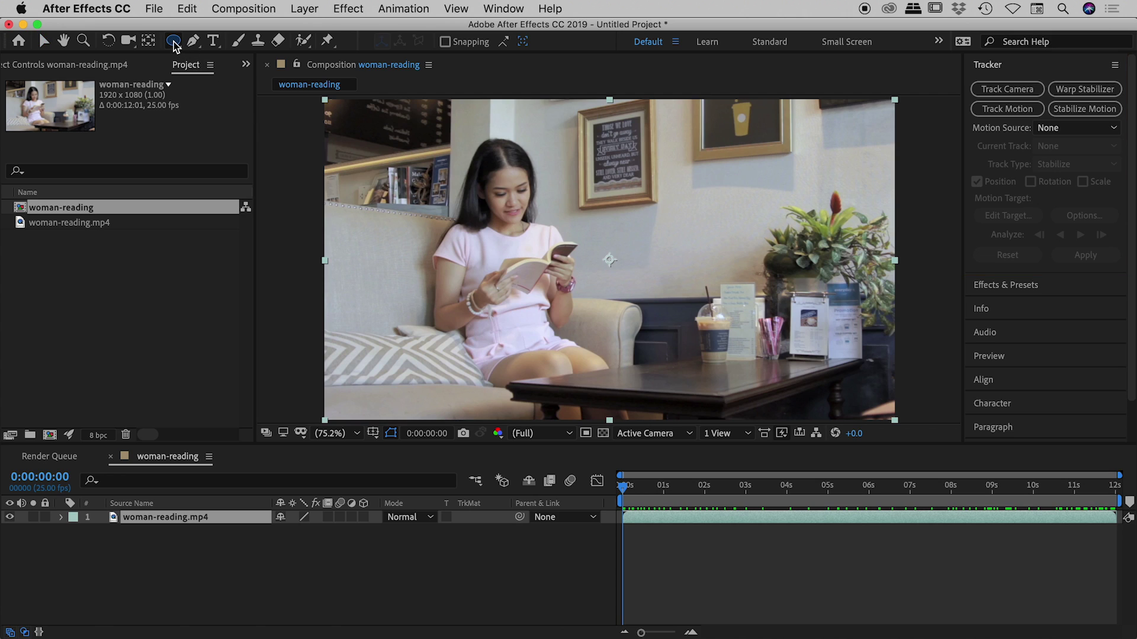
drag(175, 46, 240, 74)
click(218, 522)
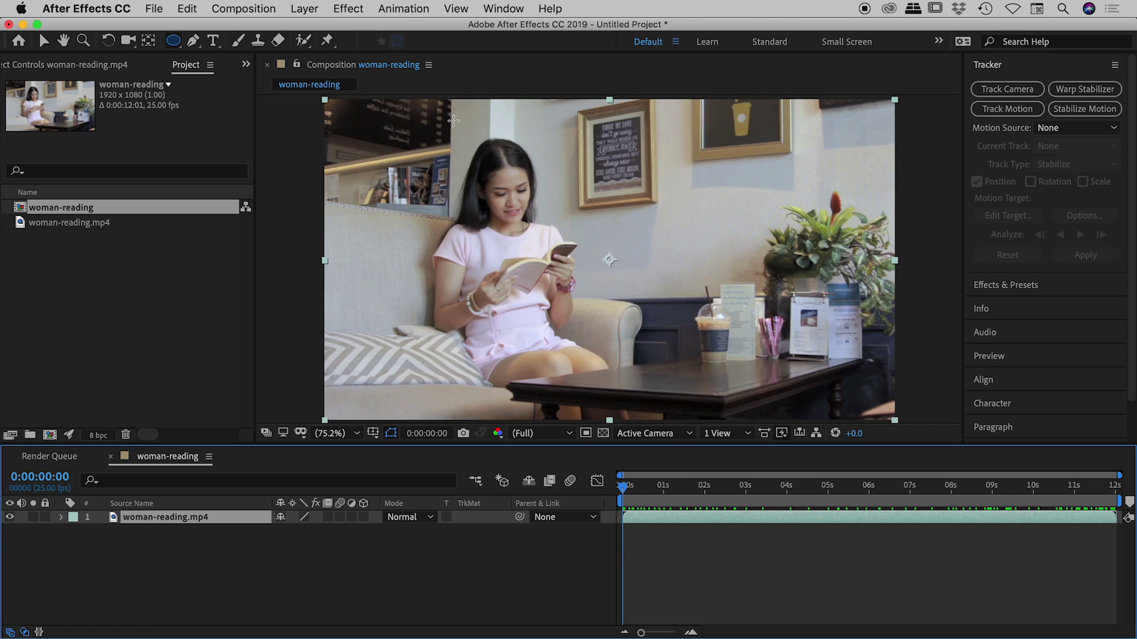
drag(452, 119, 569, 259)
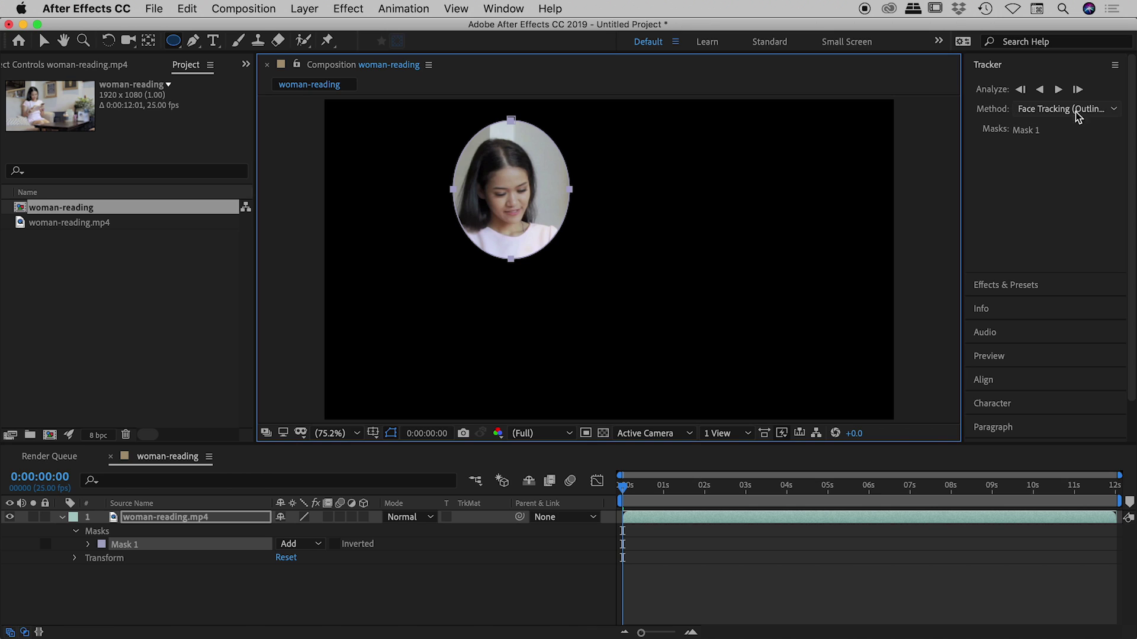
click(1109, 113)
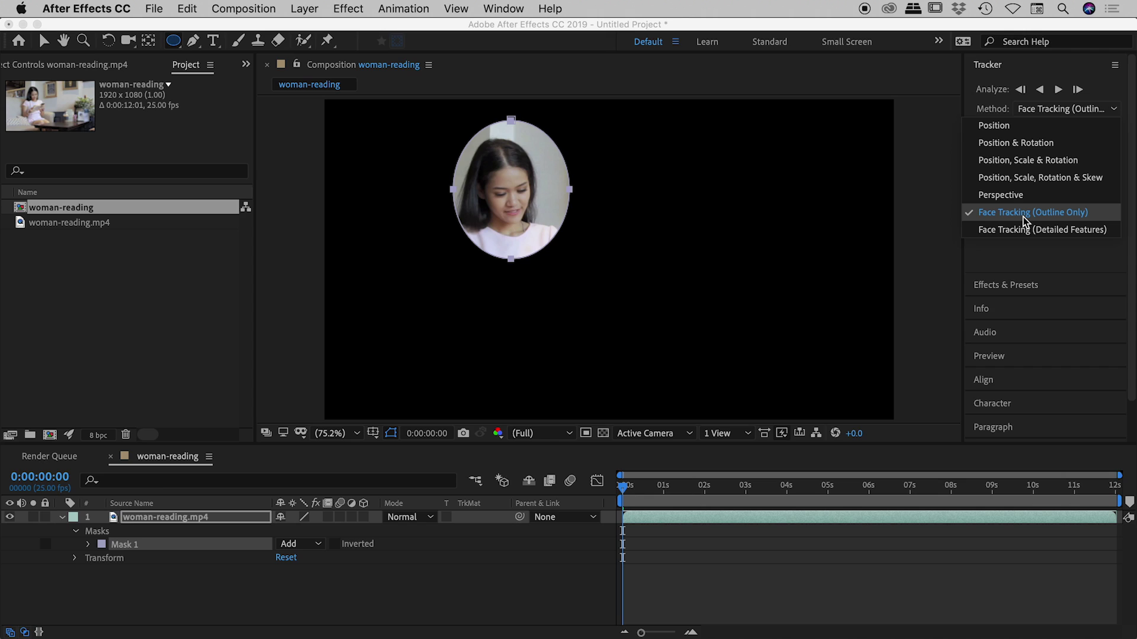
click(1024, 217)
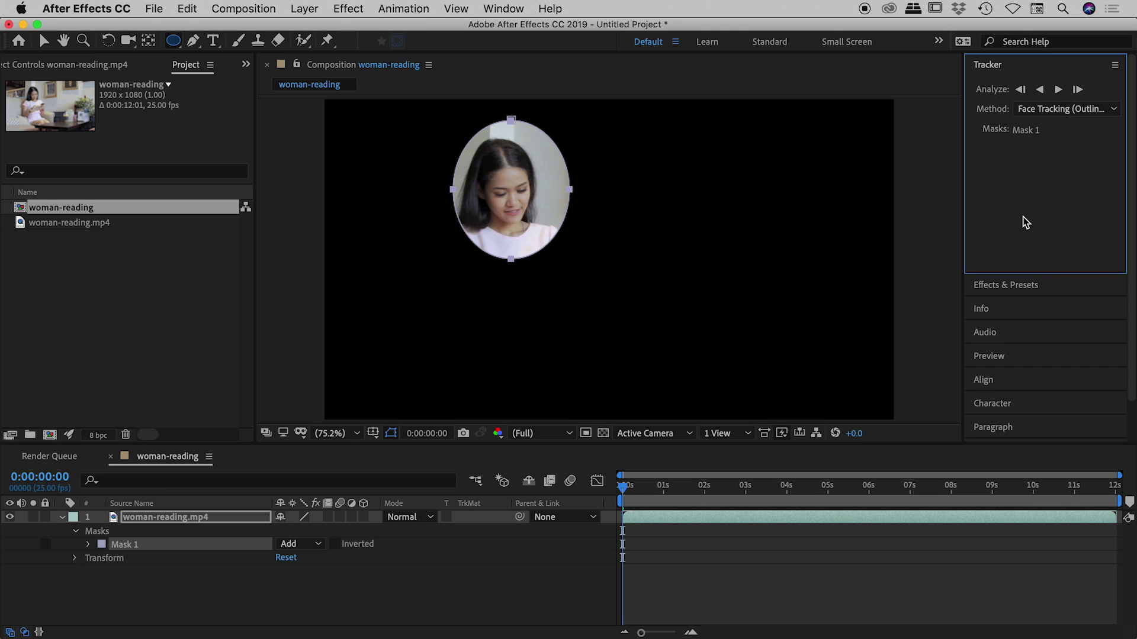
- Track Mask 1 frame by frame at 200% zoom, then forward through the clip to 0:00:12:01
click(1079, 89)
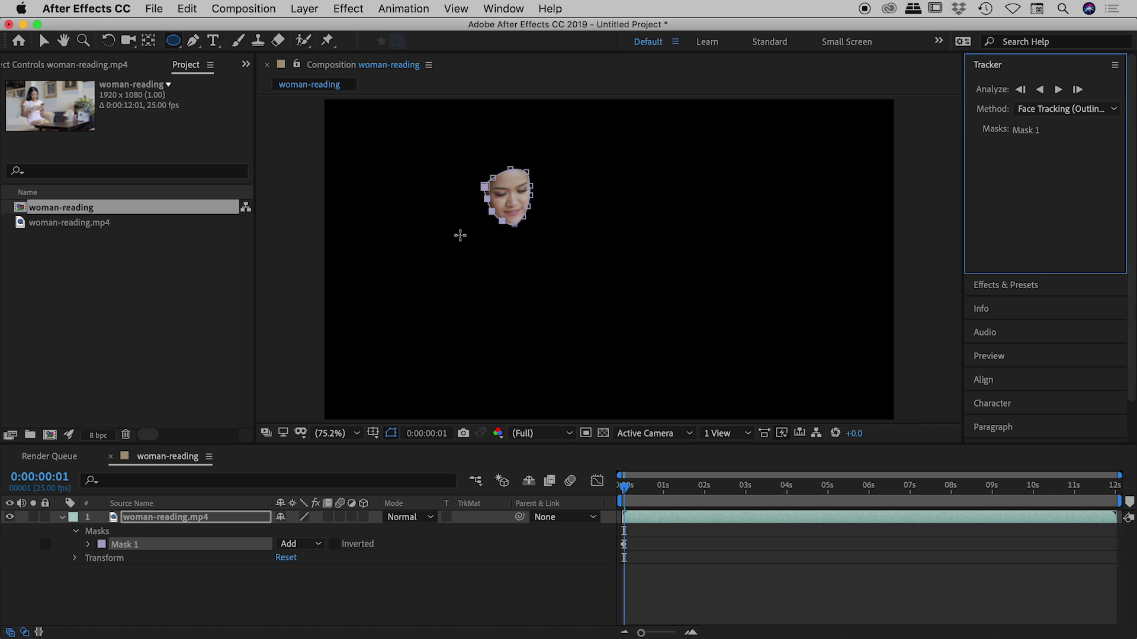
key(period)
key(period)
key(period)
drag(487, 184, 542, 284)
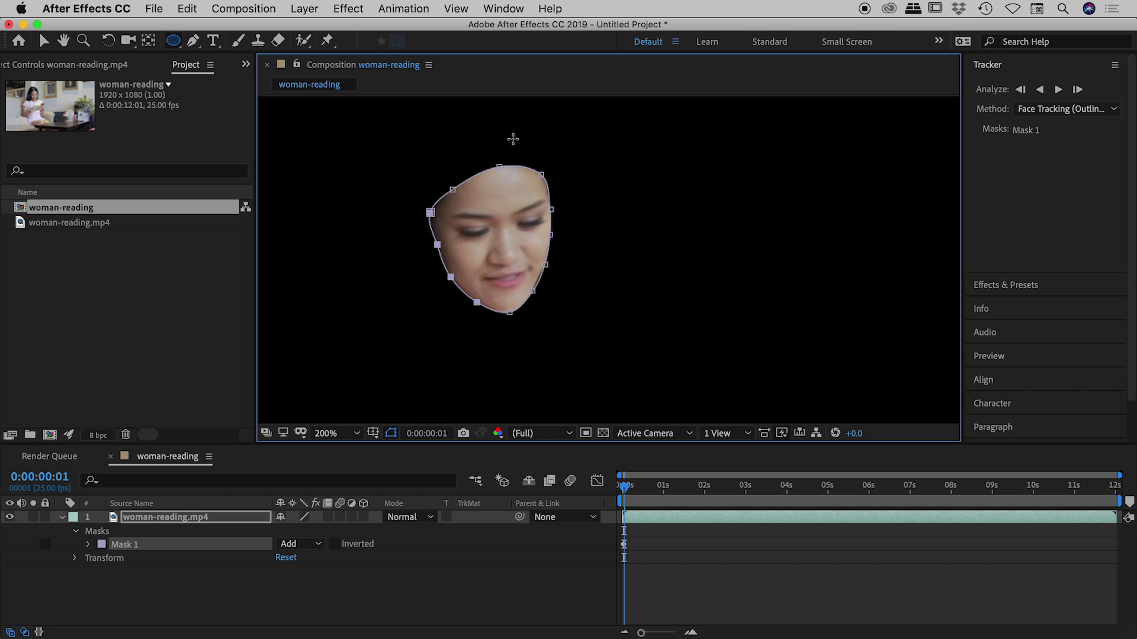
click(1078, 89)
click(1078, 90)
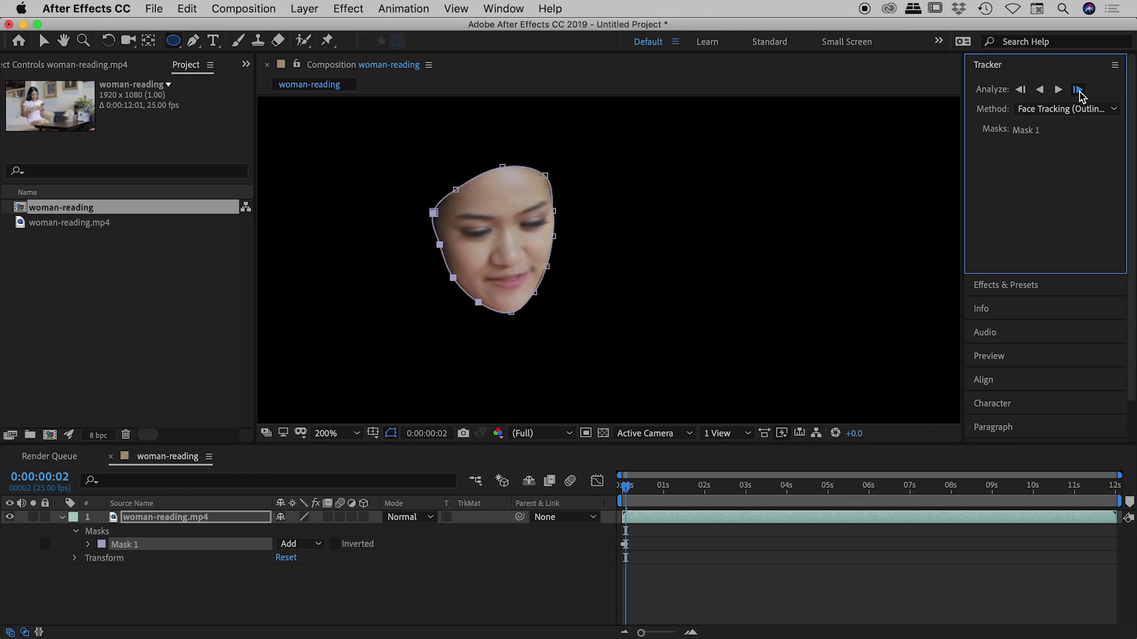
click(1078, 90)
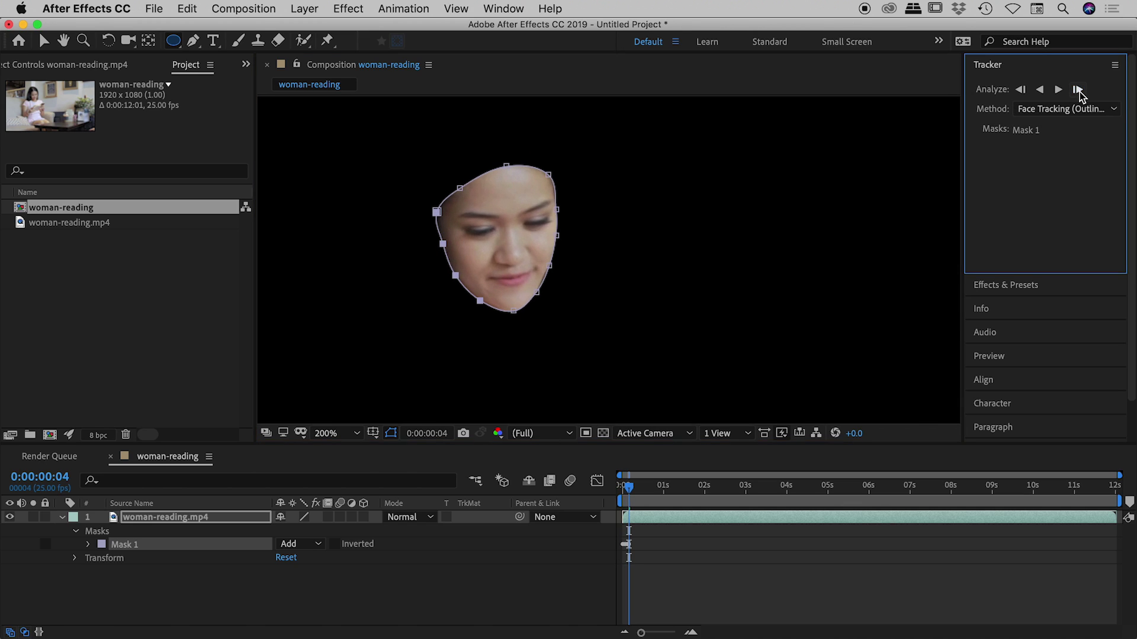
click(1077, 90)
click(1078, 89)
click(1077, 89)
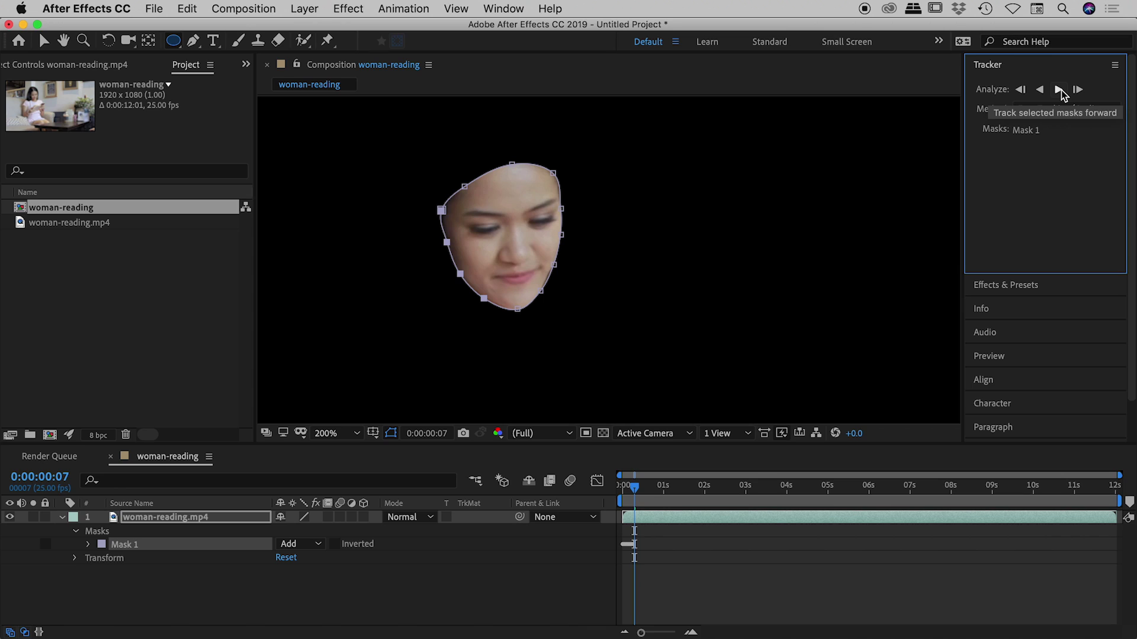
click(1059, 89)
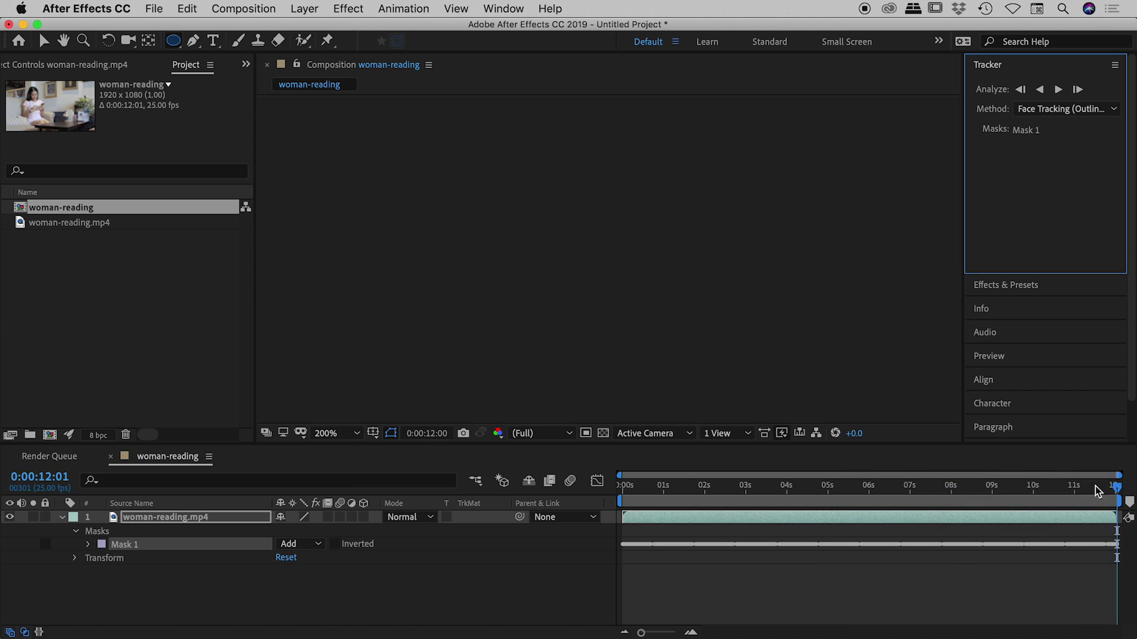
- Review the tracked mask, set Mask 1's mode to None, and bring up its colour setting
drag(1119, 493, 711, 502)
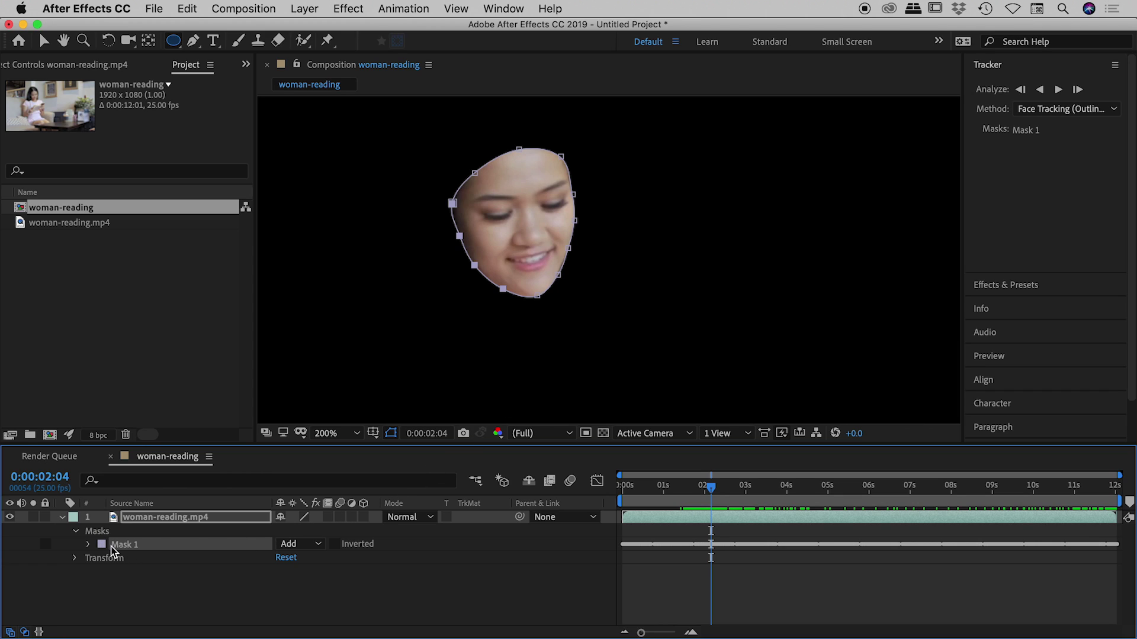
click(301, 545)
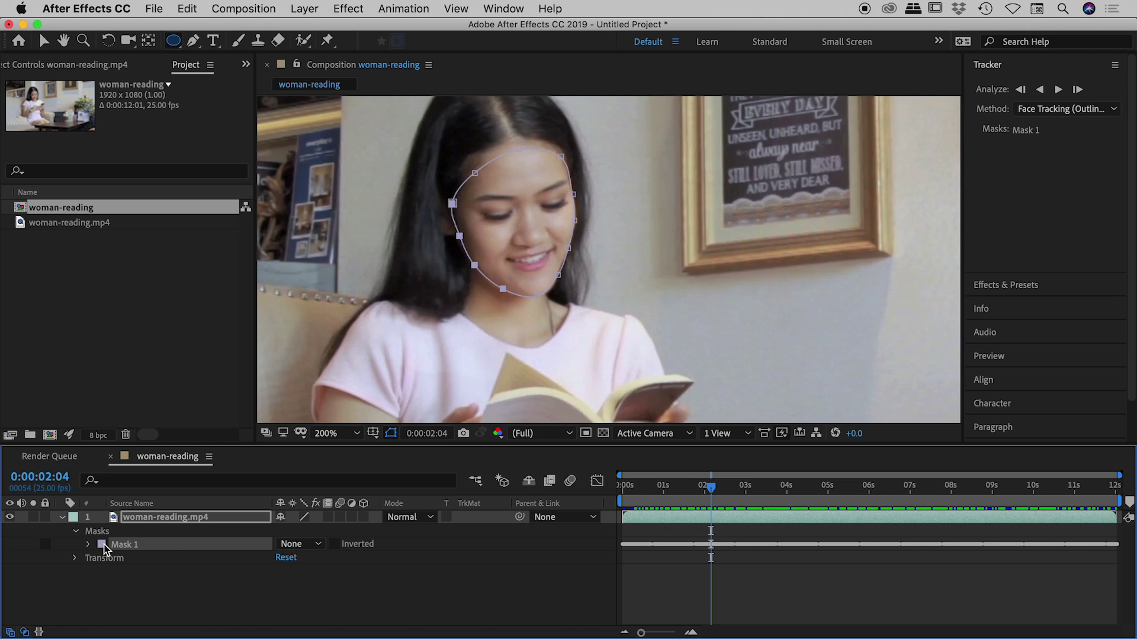
click(102, 544)
- Make Mask 1's colour bright yellow (E5E115) and scrub to confirm it still follows the face
drag(234, 204, 234, 289)
drag(191, 178, 205, 144)
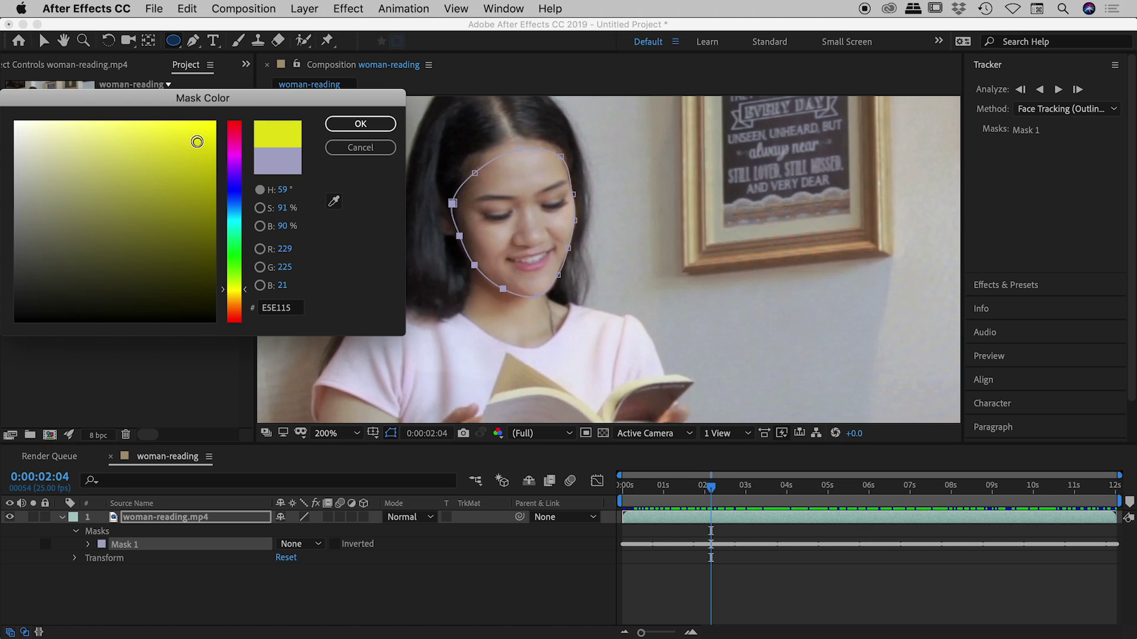
click(362, 124)
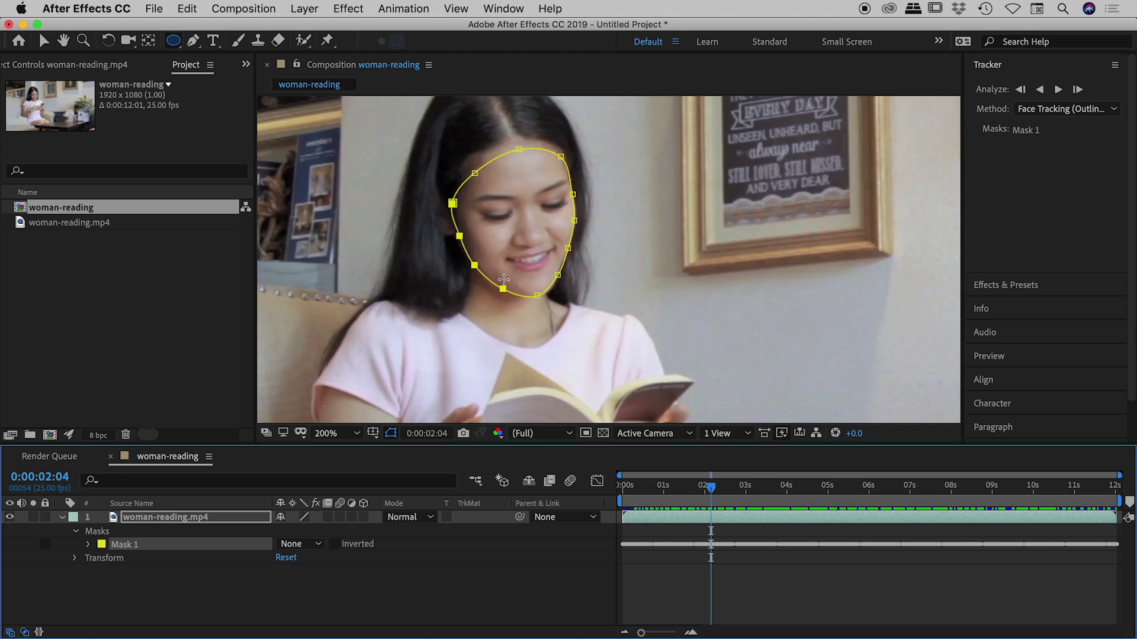
drag(713, 495, 622, 496)
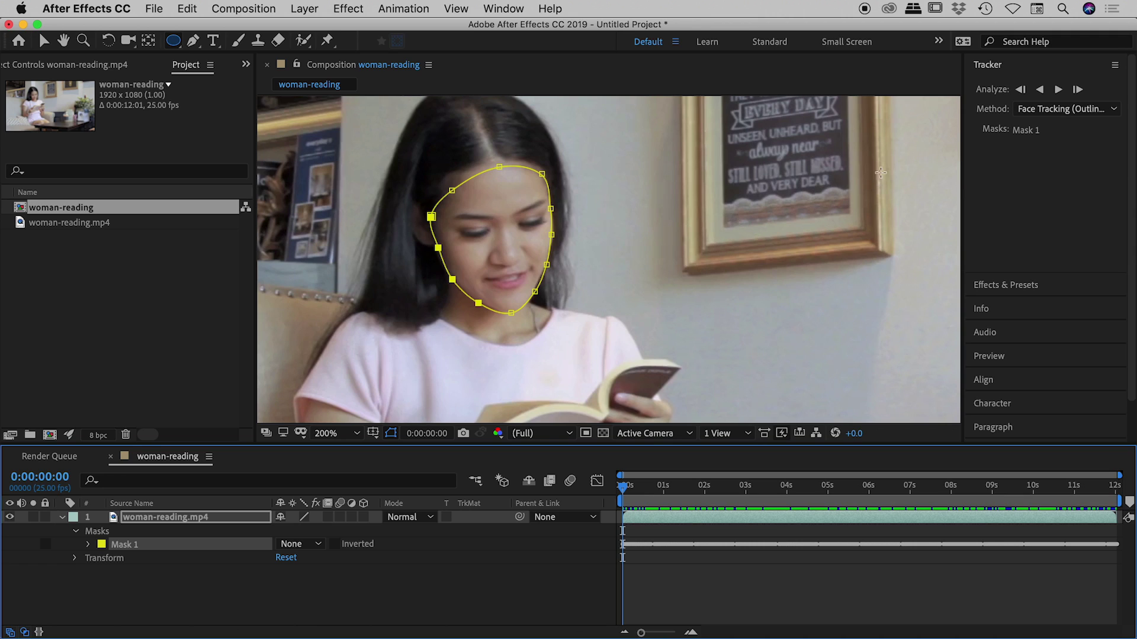
- Search for 'lumetri' and apply Lumetri Color to the woman-reading.mp4 layer
click(1002, 67)
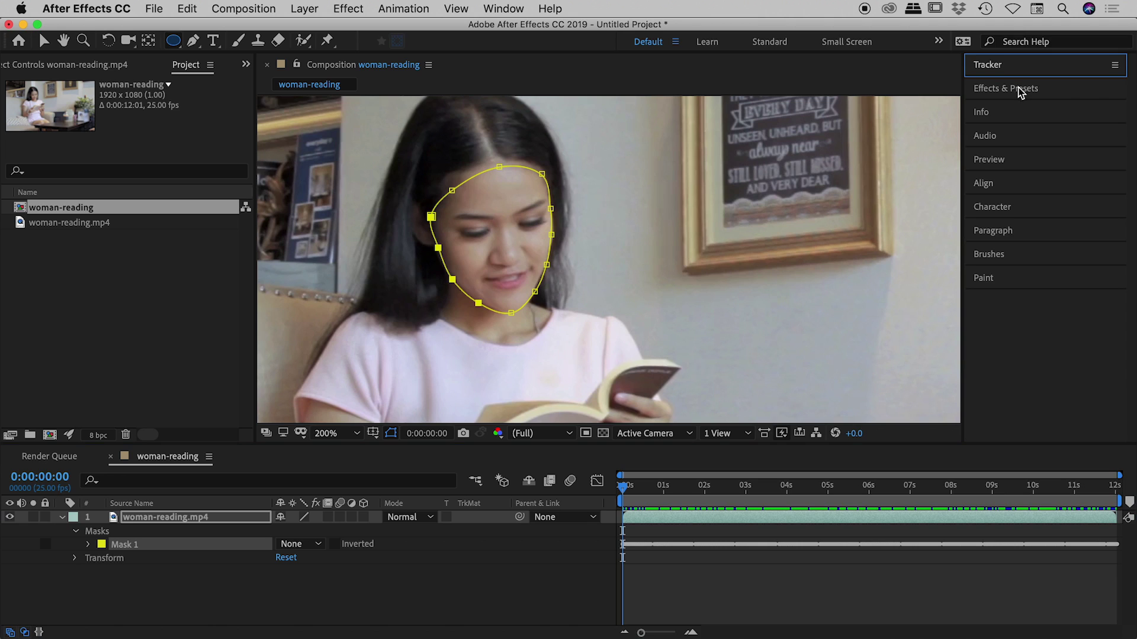
click(1020, 90)
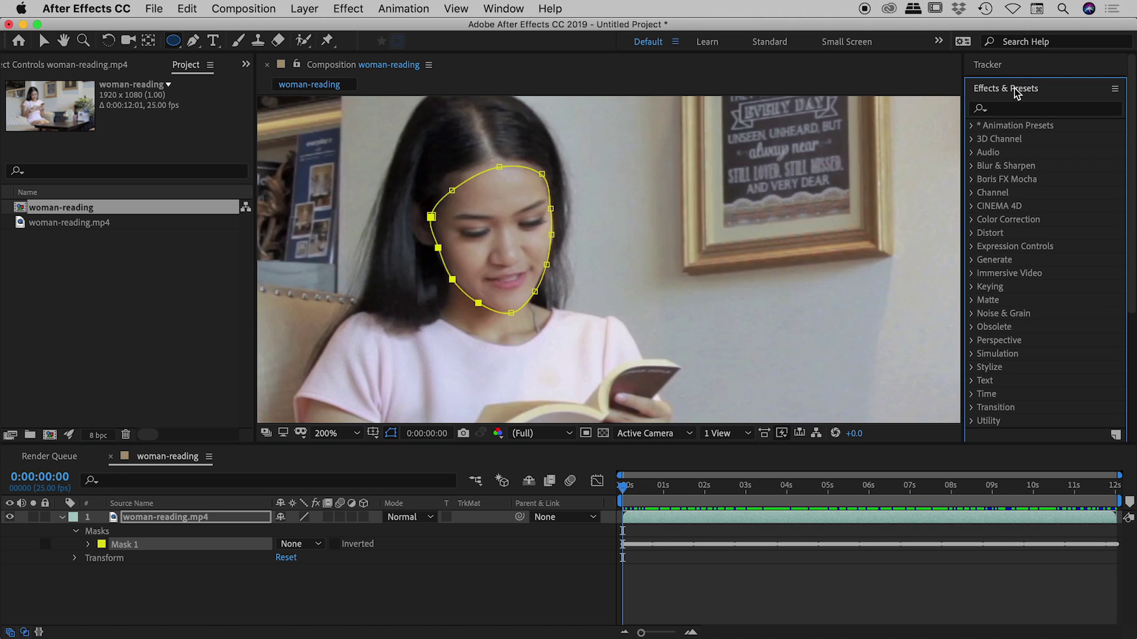
click(1017, 110)
text(lumetri)
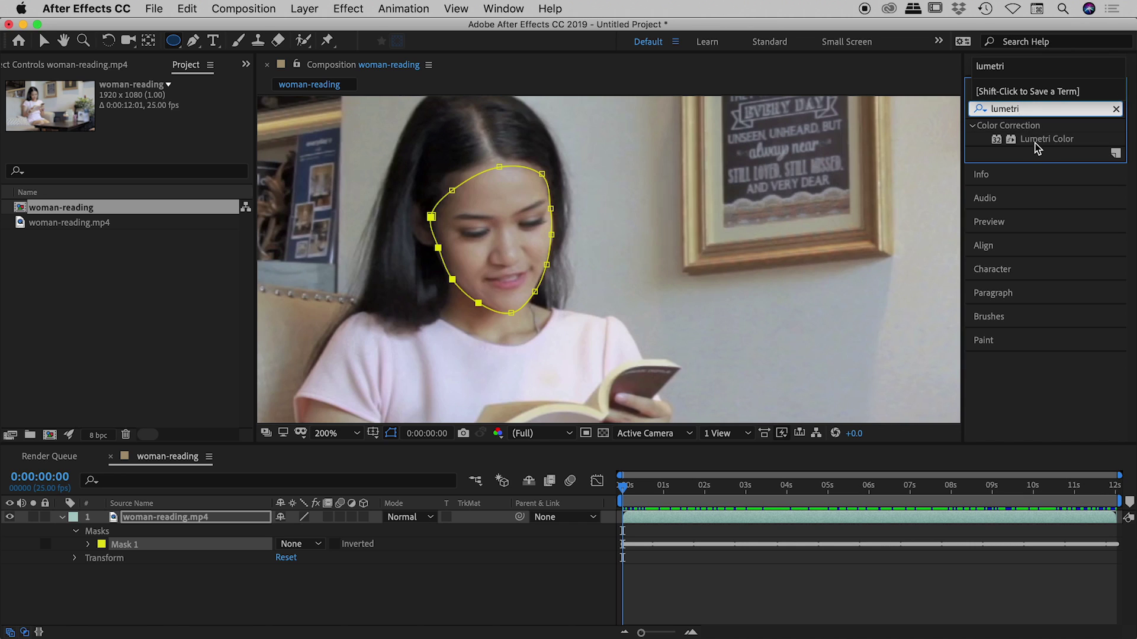
drag(1042, 139, 496, 179)
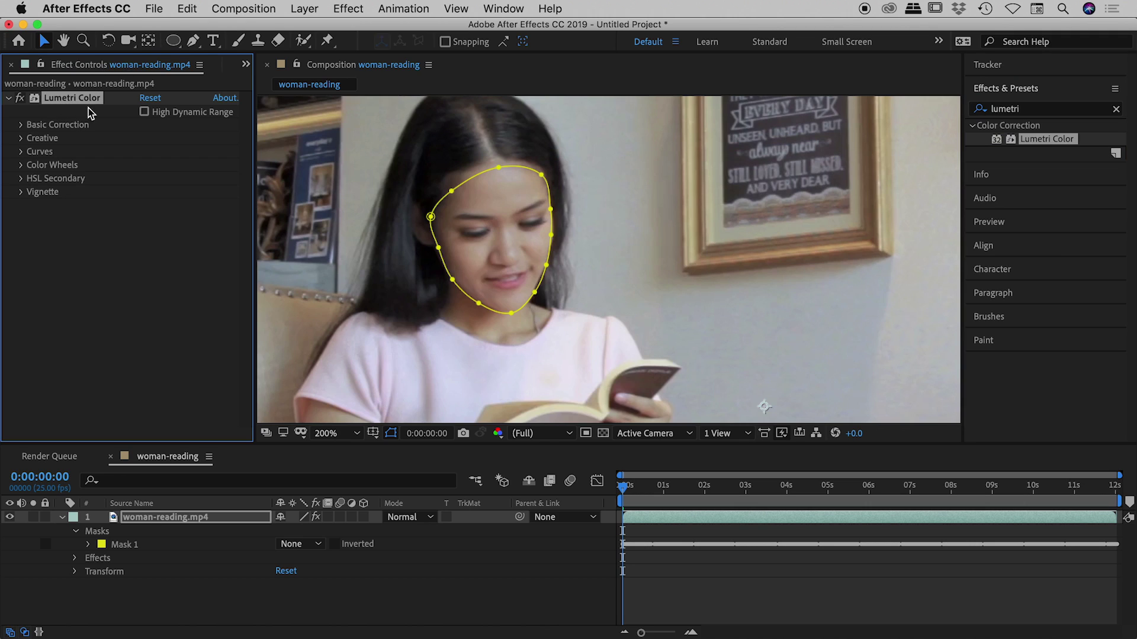
- Enlarge the timeline and reveal Lumetri Color's Basic Correction settings in Effect Controls
click(220, 523)
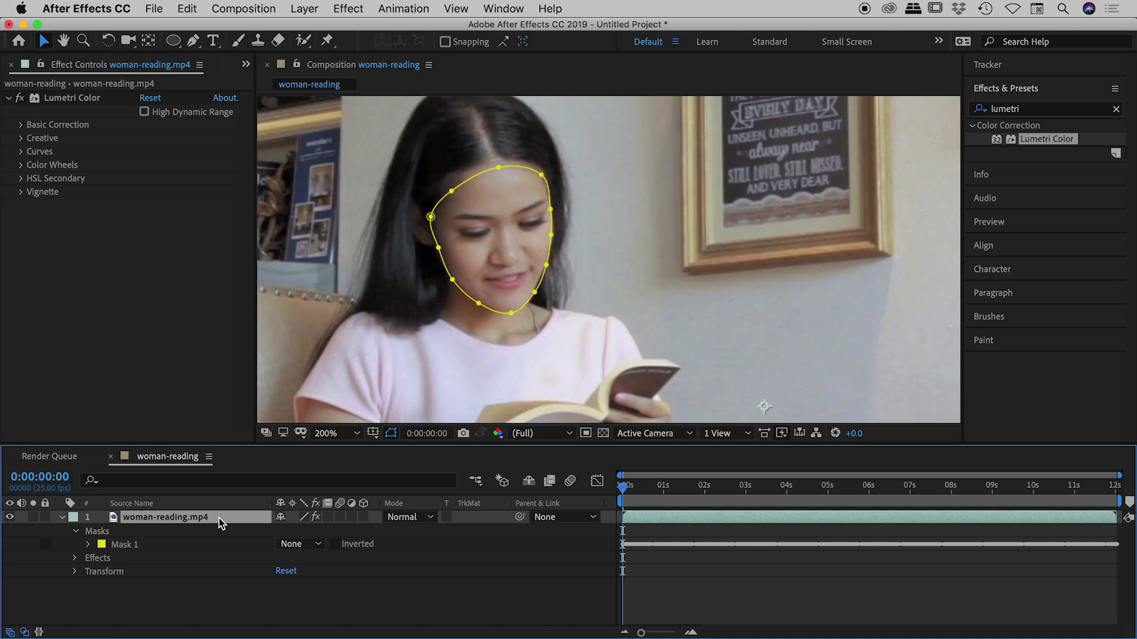
drag(299, 445, 298, 388)
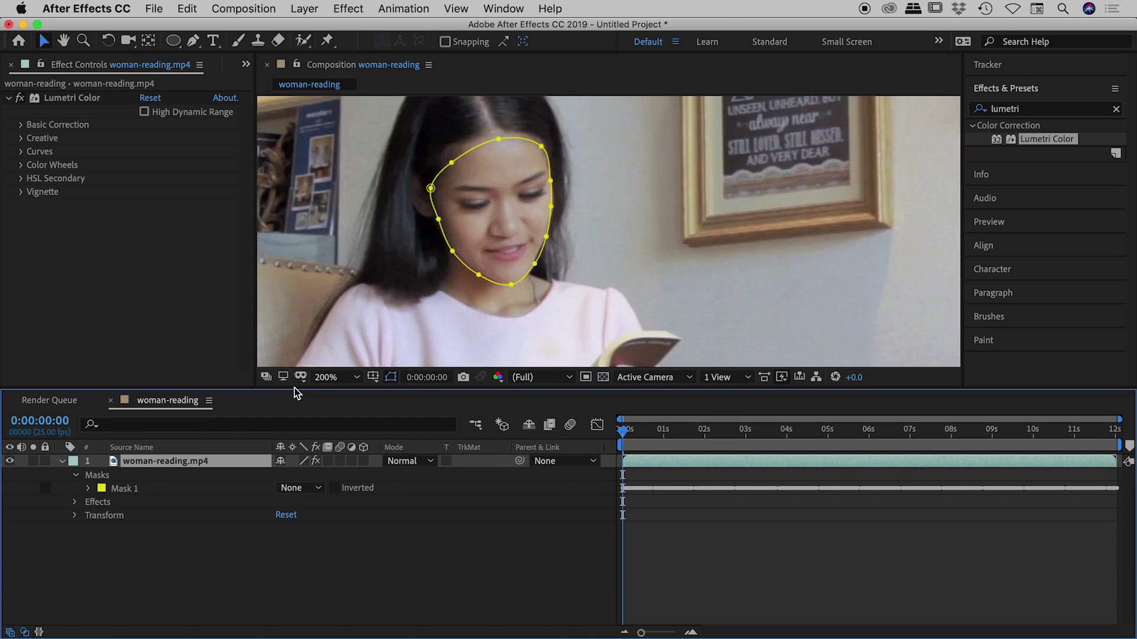
click(77, 502)
click(200, 518)
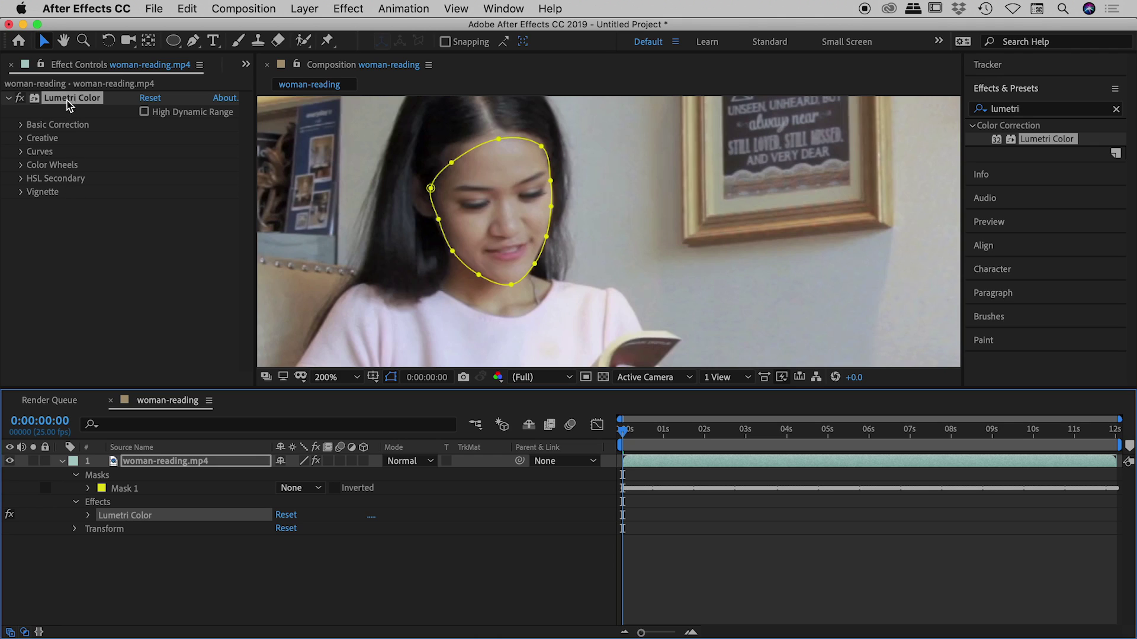
click(22, 125)
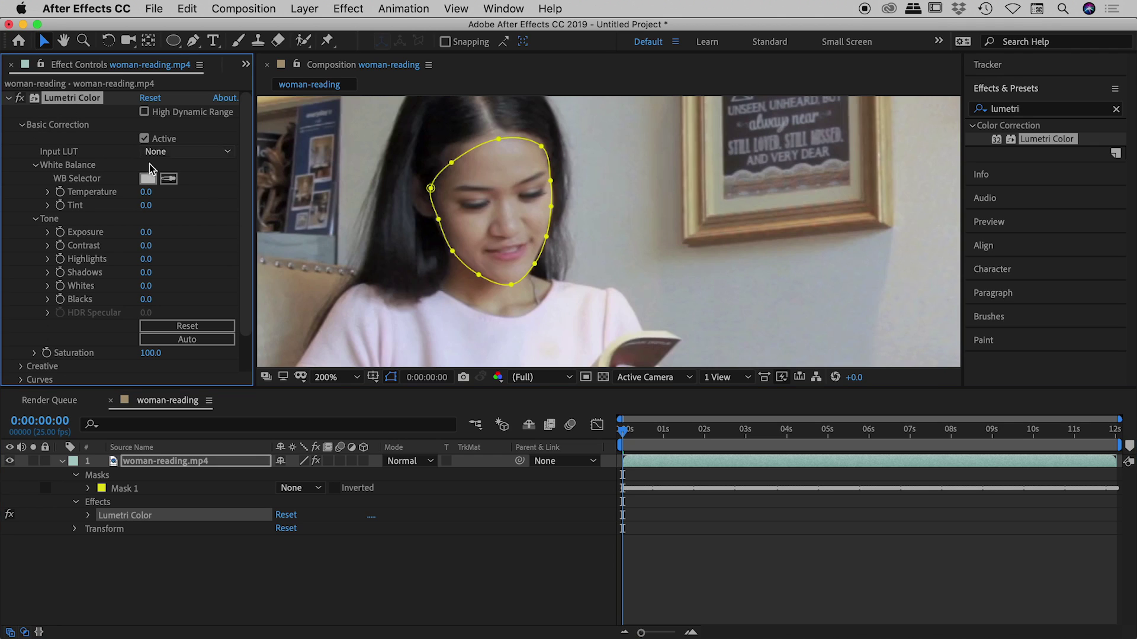
- Raise Lumetri Exposure to 4.2 and set its Compositing Options mask reference to Mask 1
drag(146, 232, 180, 234)
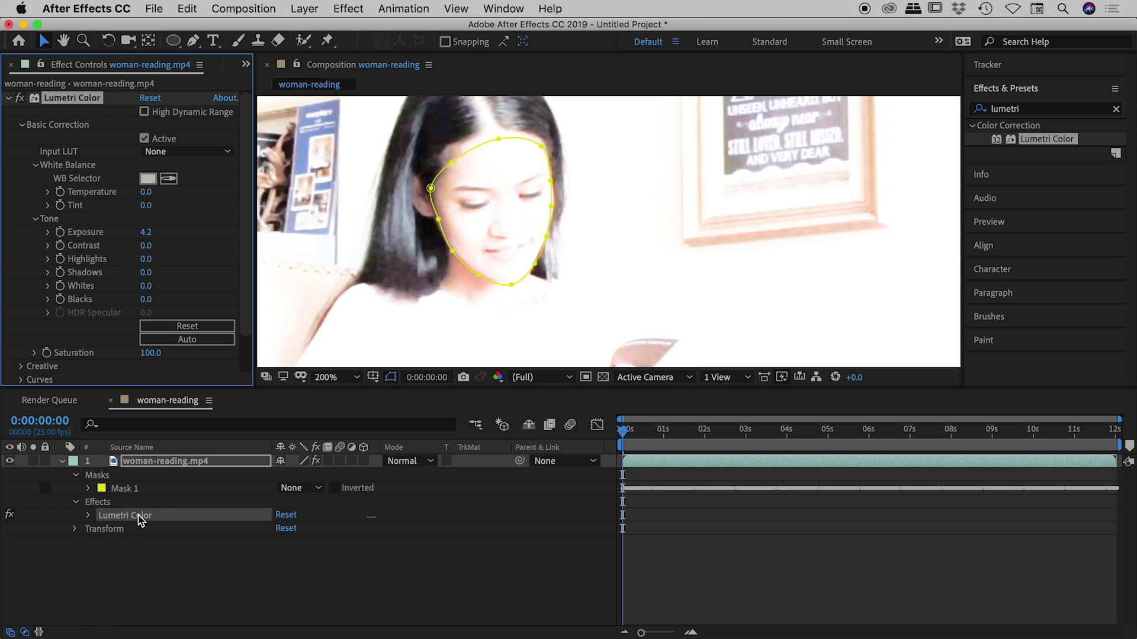
click(89, 520)
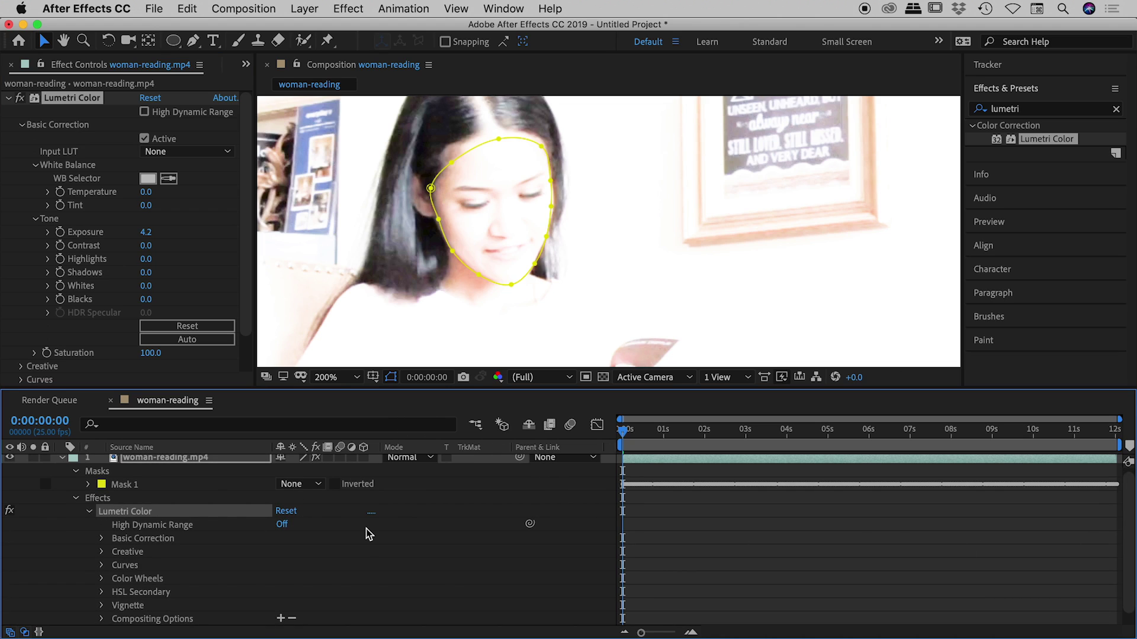
scroll(364, 528, down, 1)
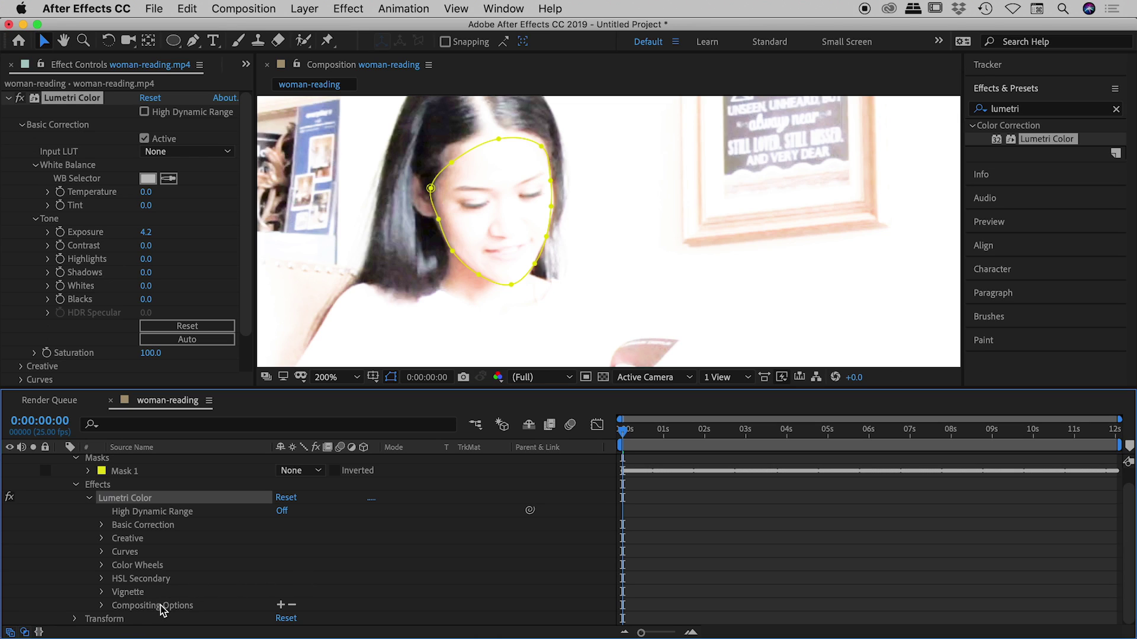
click(281, 605)
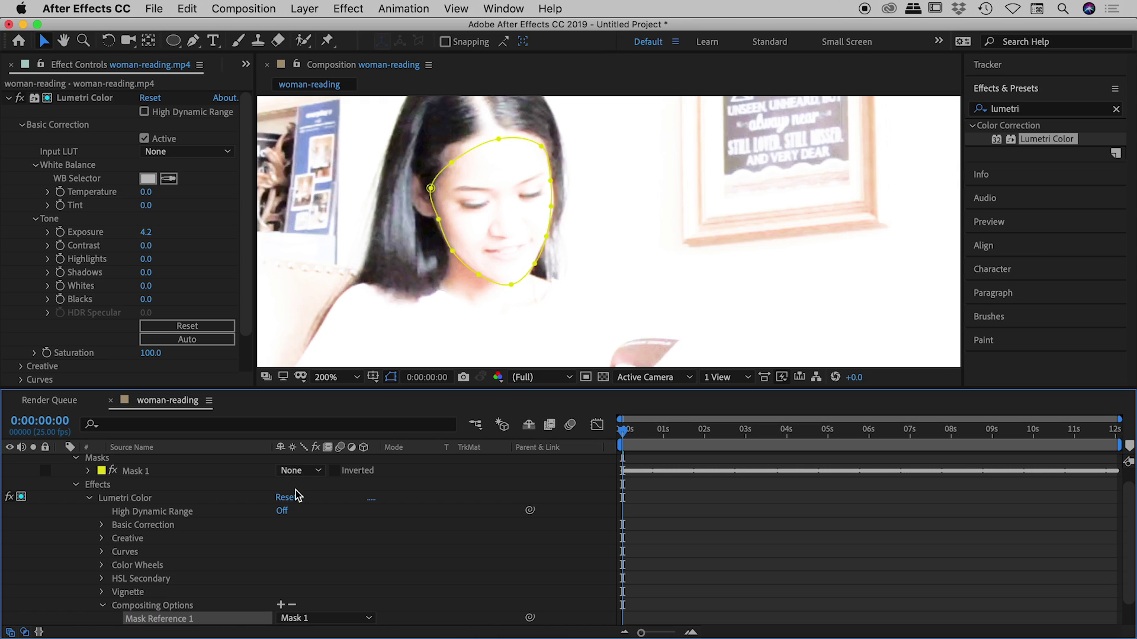
- Set Mask 1's mode to Add
click(321, 472)
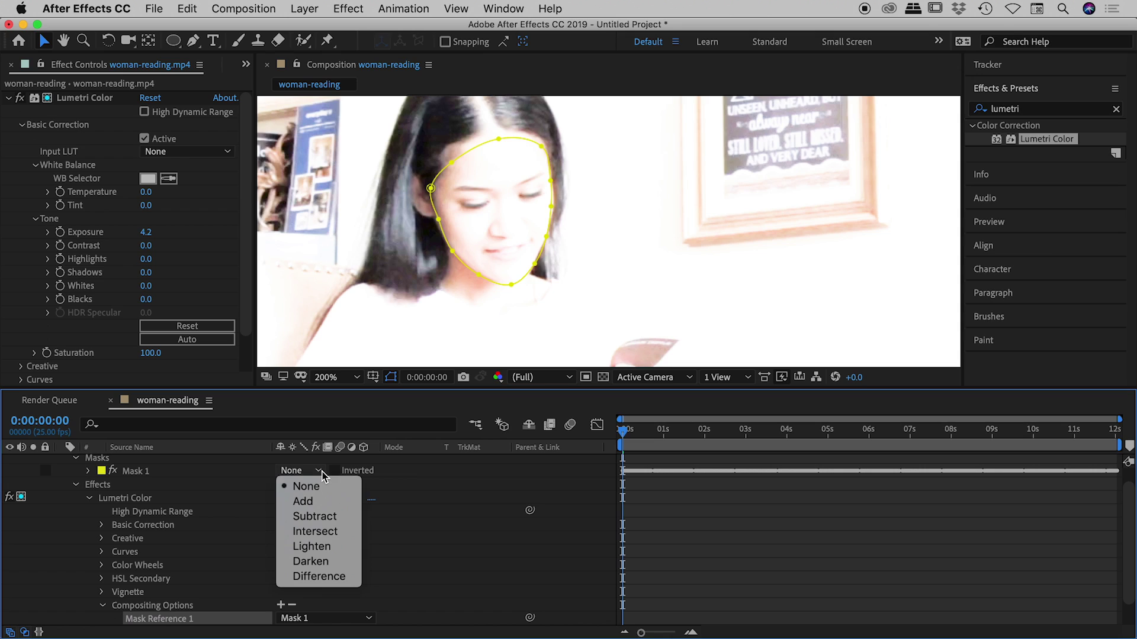
click(314, 502)
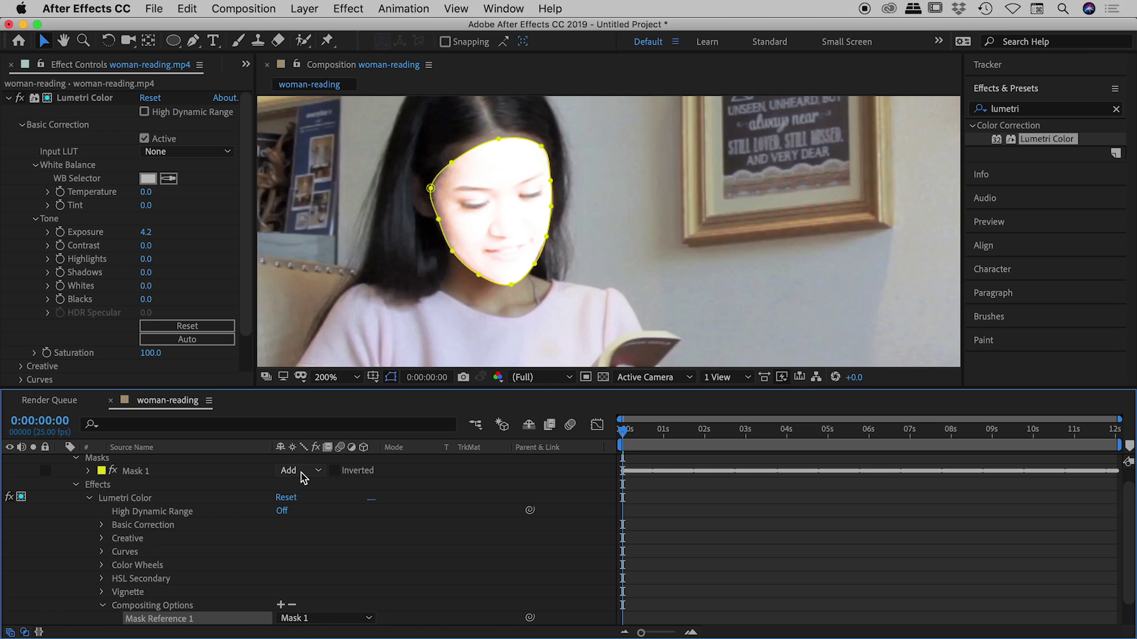
click(319, 470)
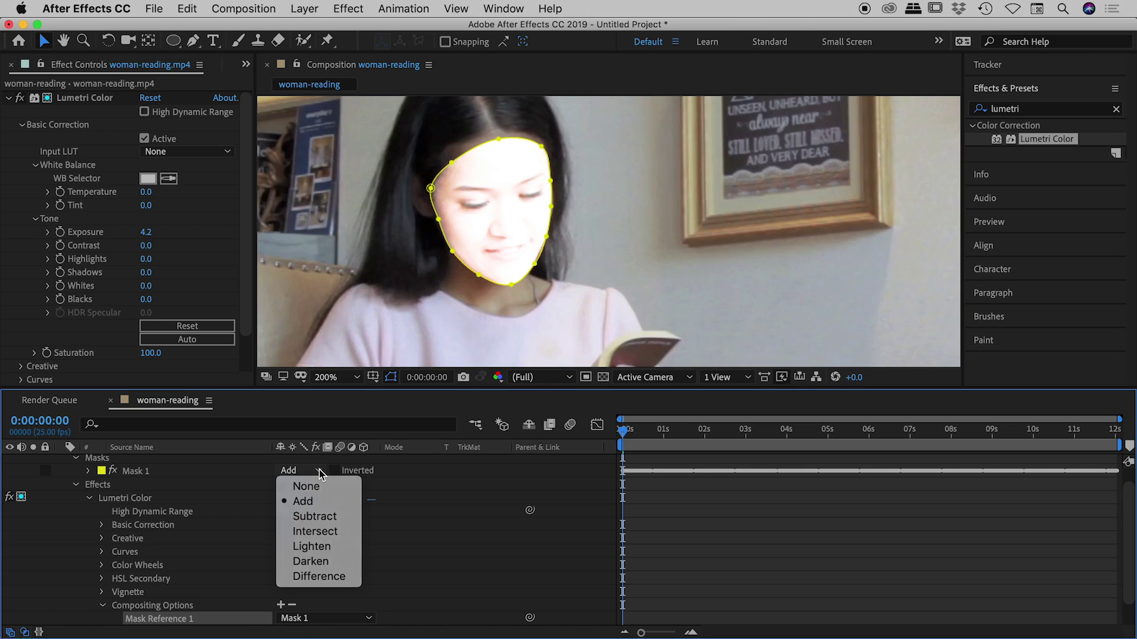
click(318, 470)
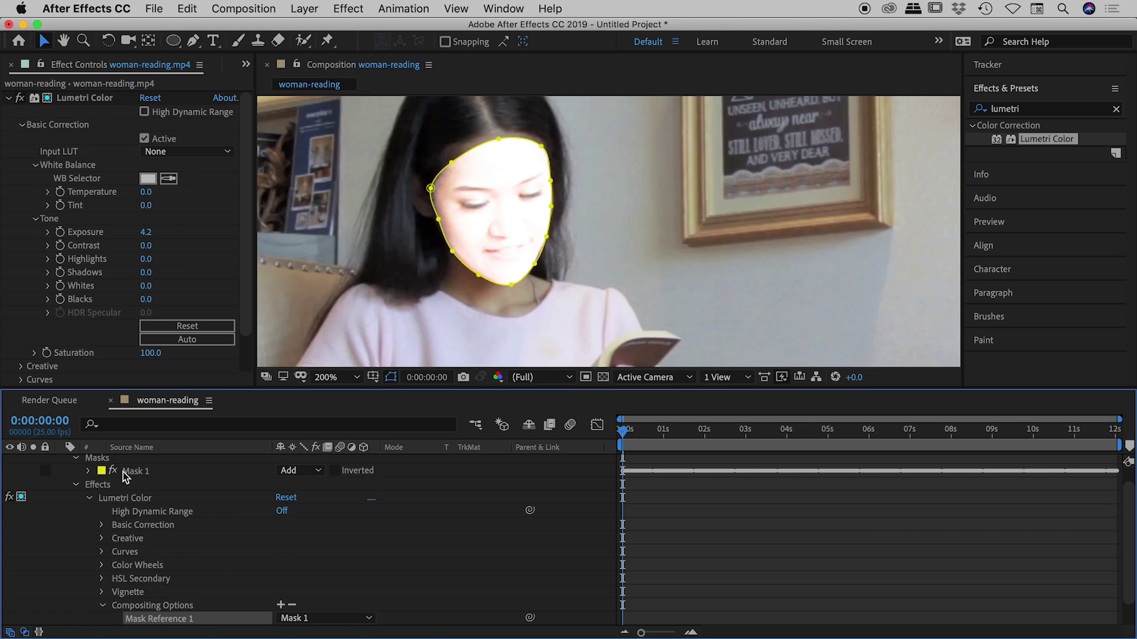
- Give Mask 1 a 19-pixel feather and -12-pixel expansion, then check it later in the clip
click(88, 472)
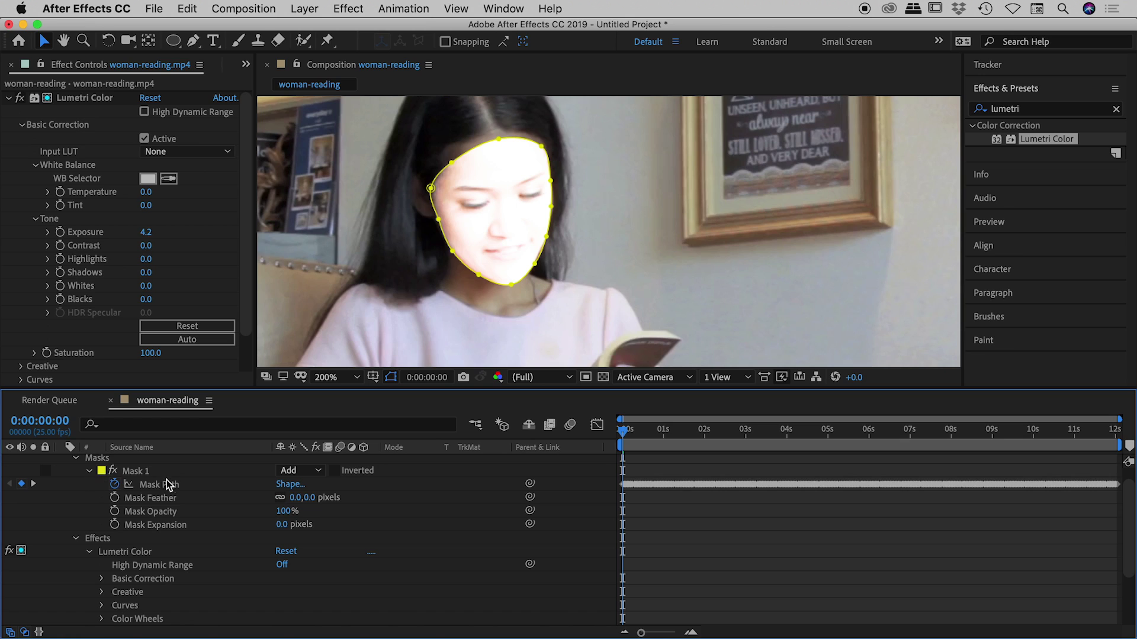
drag(293, 497, 316, 499)
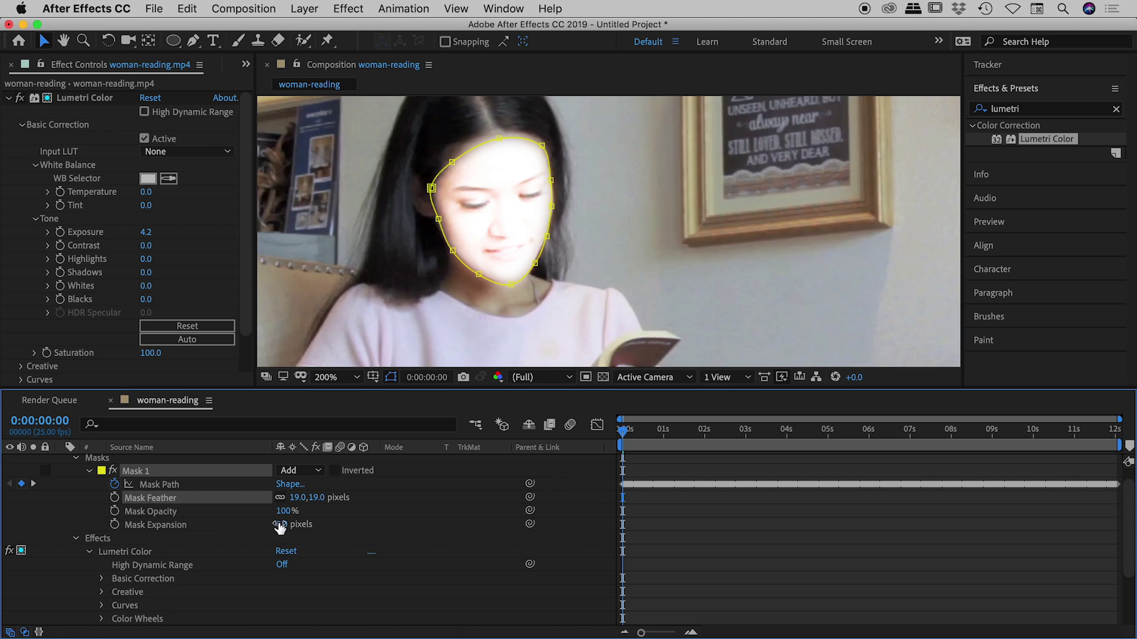
drag(280, 524, 270, 524)
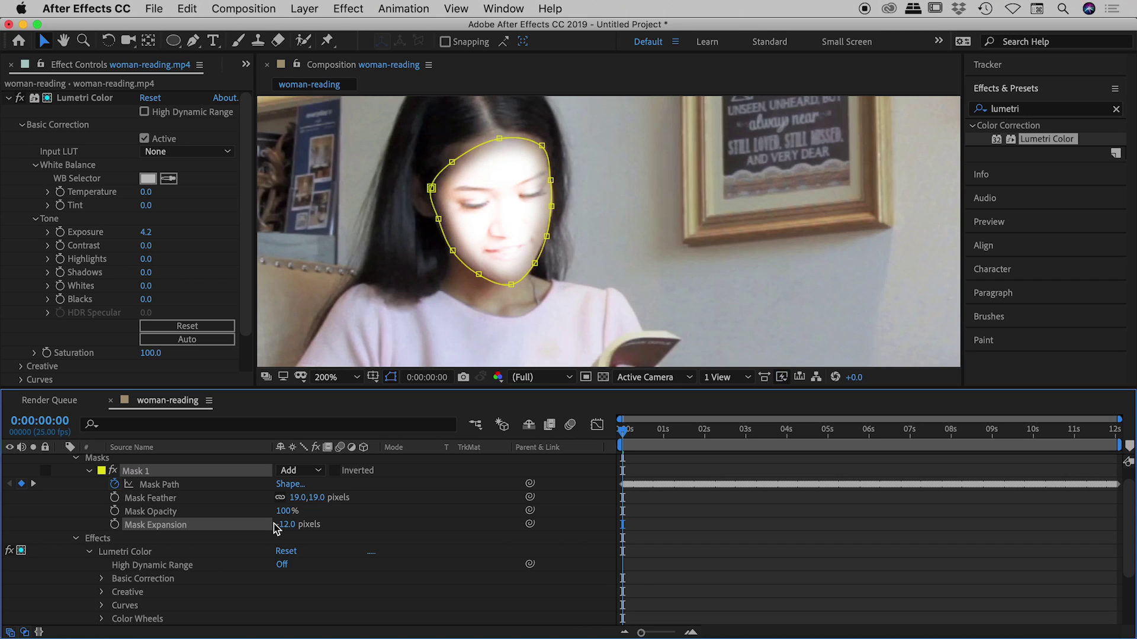
click(640, 434)
mouse_move(651, 433)
mouse_down()
mouse_move(781, 430)
mouse_move(663, 434)
mouse_up()
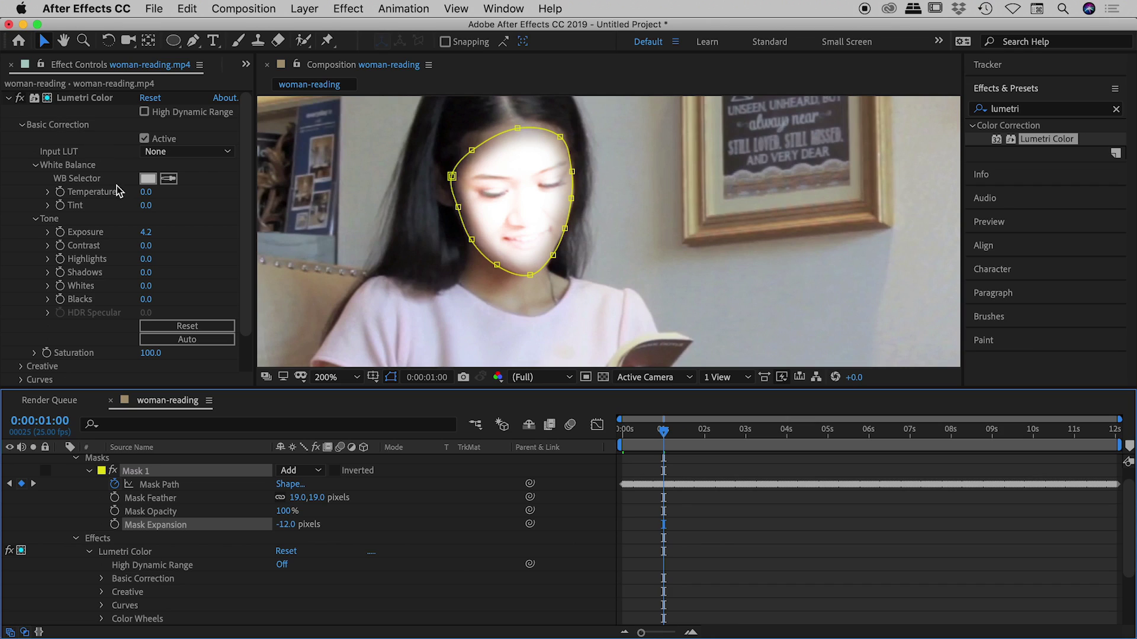
- Lower Lumetri Exposure to 0.8 and toggle the effect off and on to compare
click(146, 232)
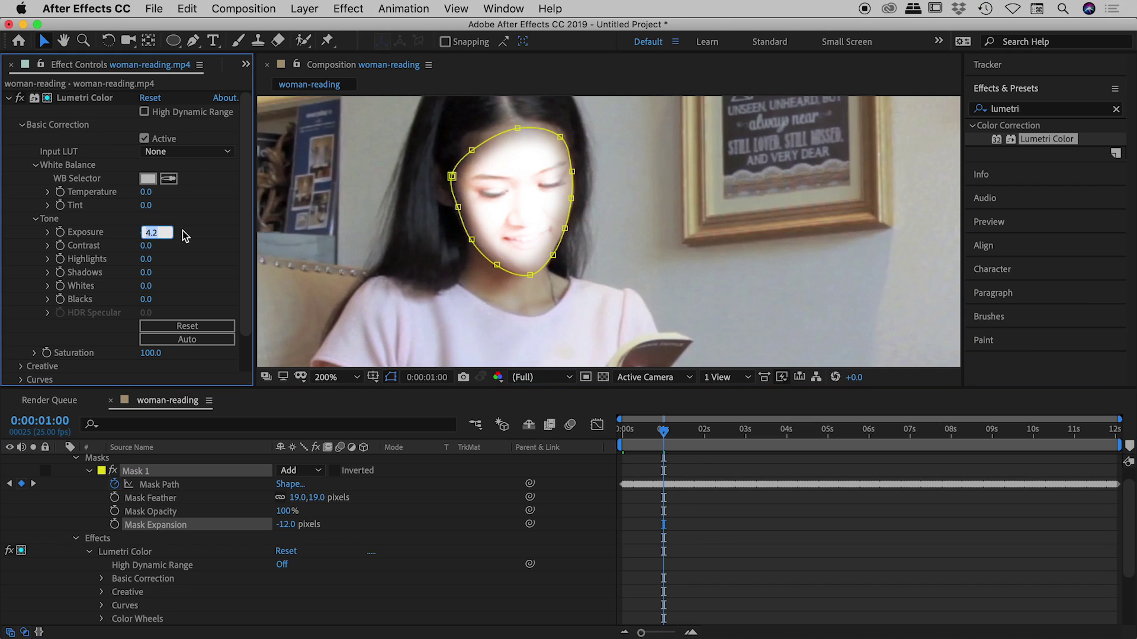
text(.8)
key(Return)
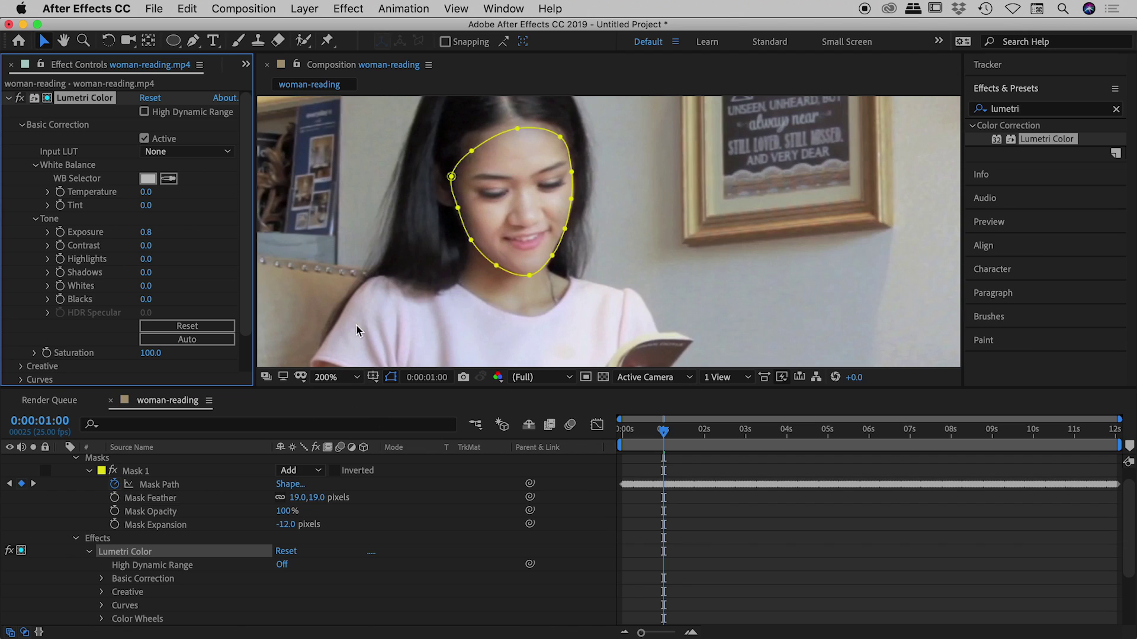
click(20, 100)
click(21, 99)
- Deselect the layer and preview the clip from the start, comparing Lumetri Color off and on
click(75, 539)
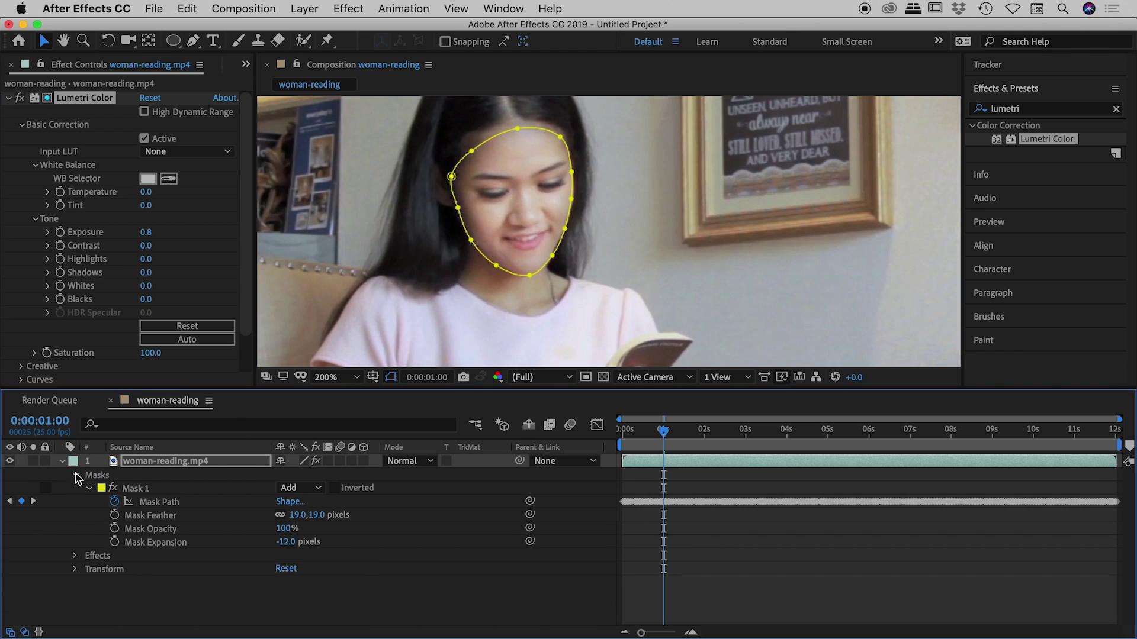
click(205, 592)
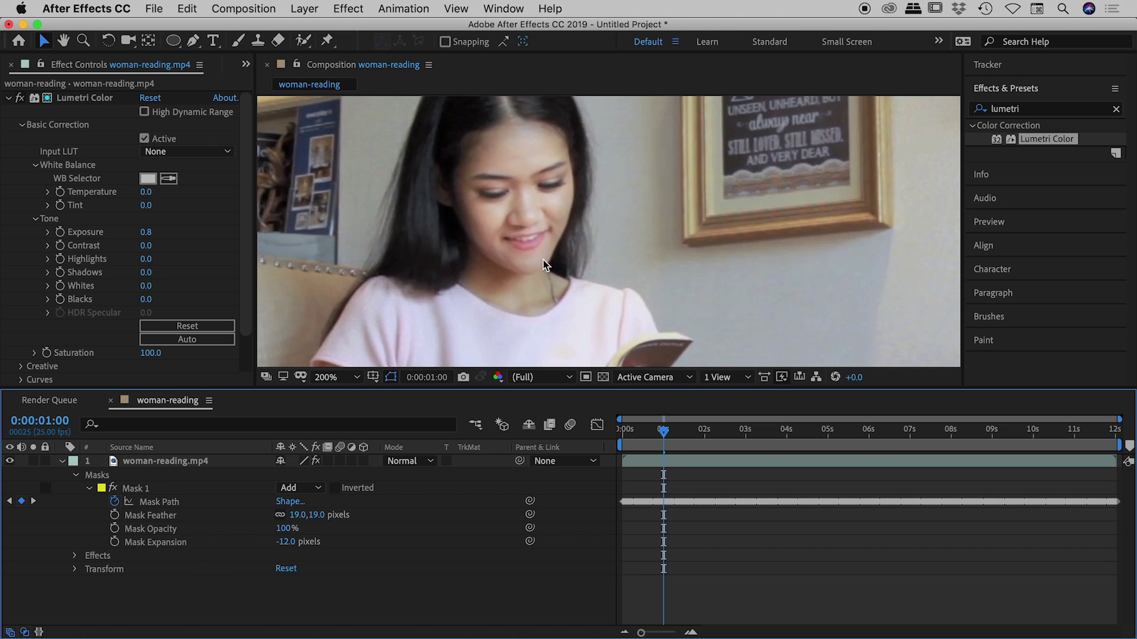
drag(664, 432, 621, 435)
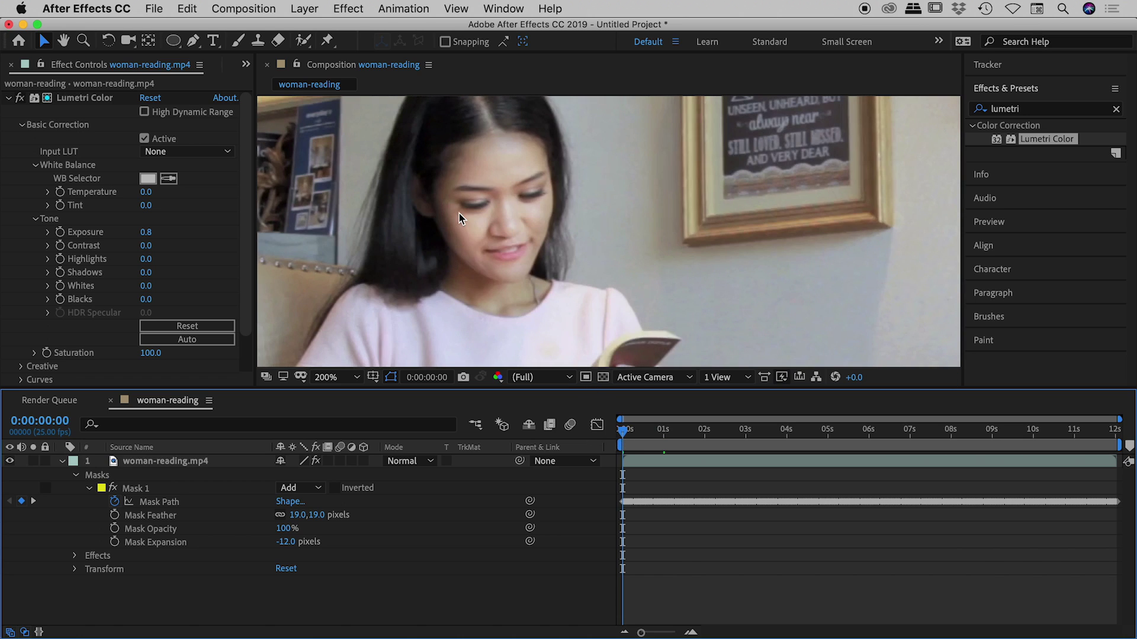
key(space)
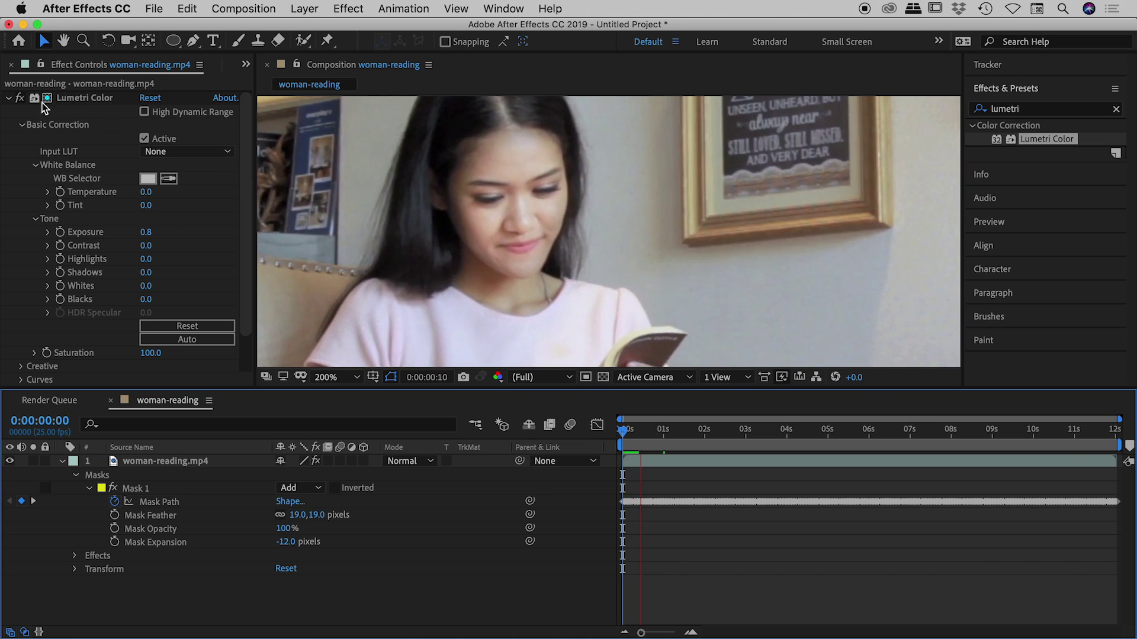
click(22, 98)
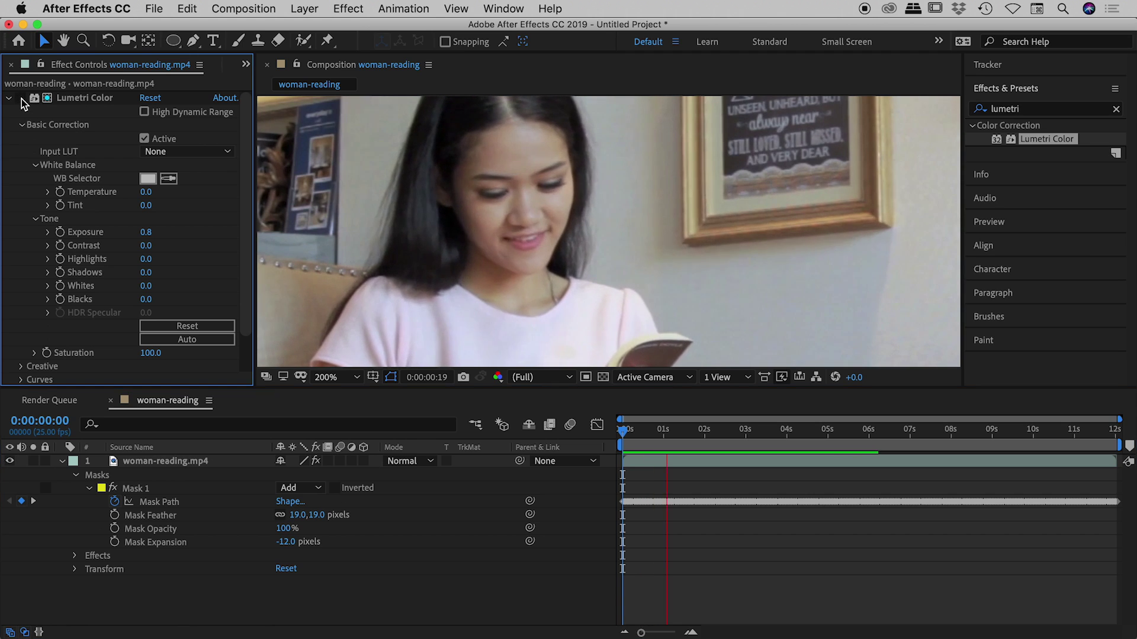
click(19, 98)
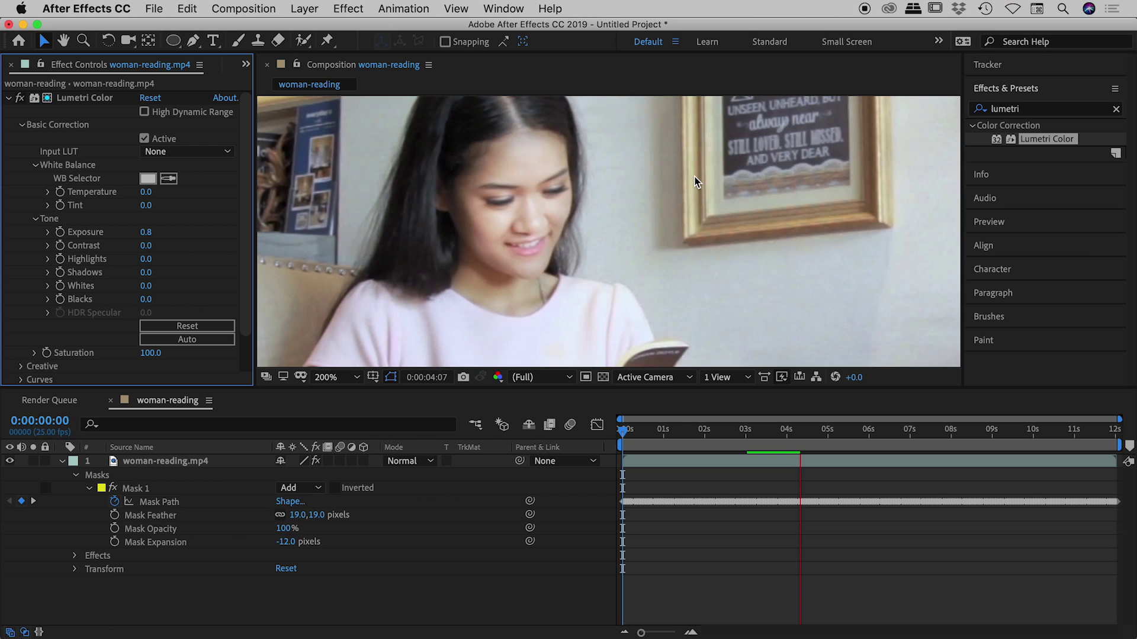
key(space)
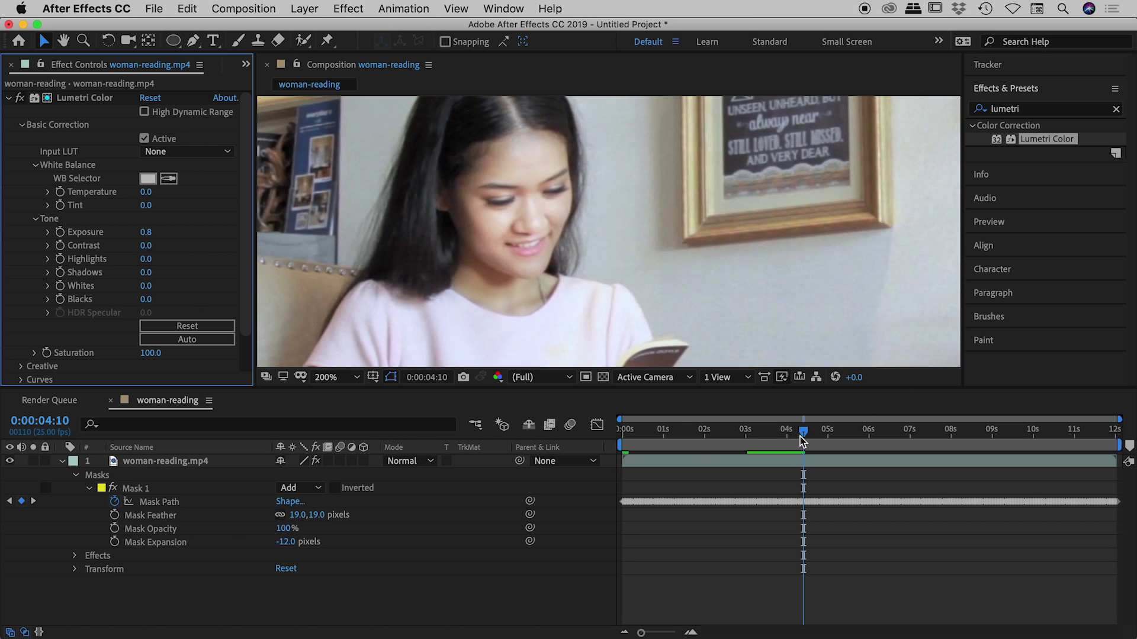
drag(800, 441, 612, 428)
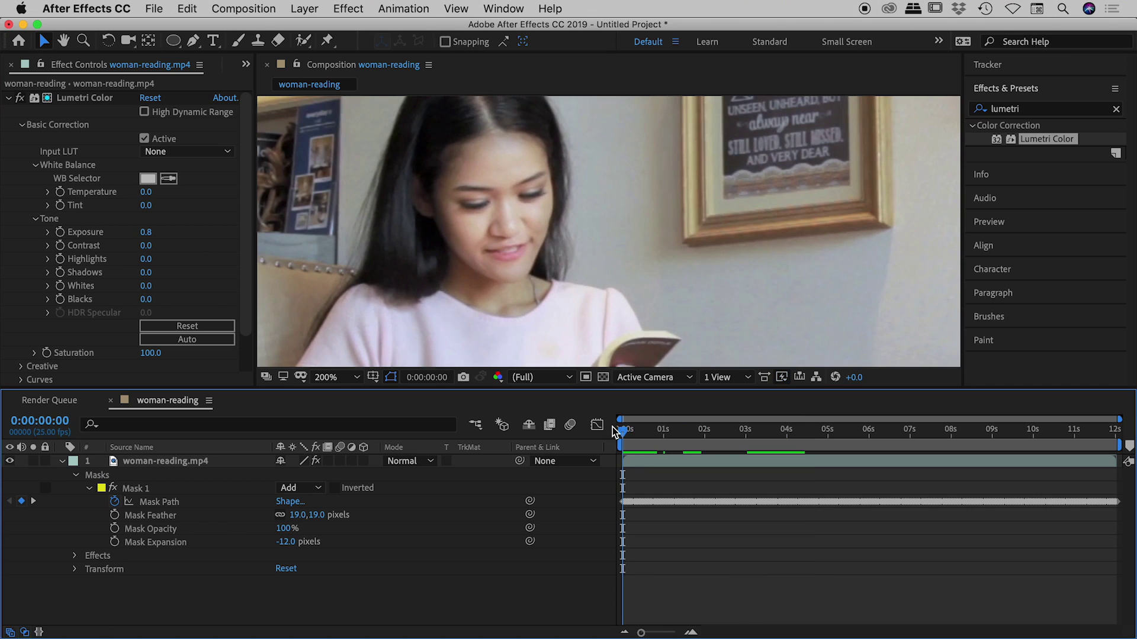
- Delete Lumetri Color and apply Stylize > Mosaic to the woman-reading layer
click(90, 101)
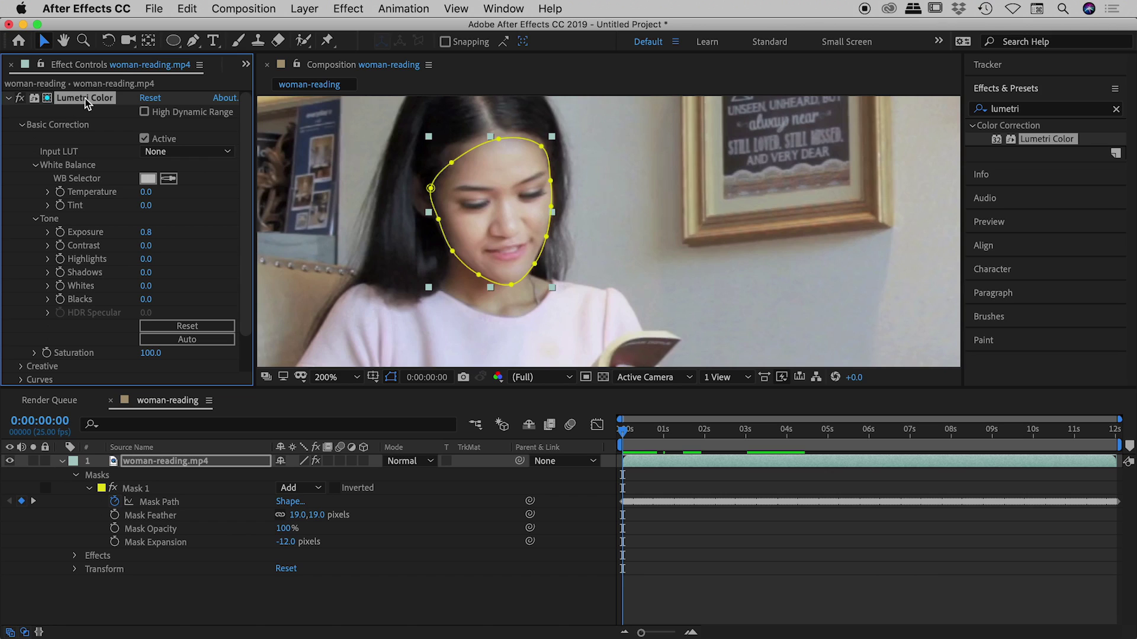
key(Delete)
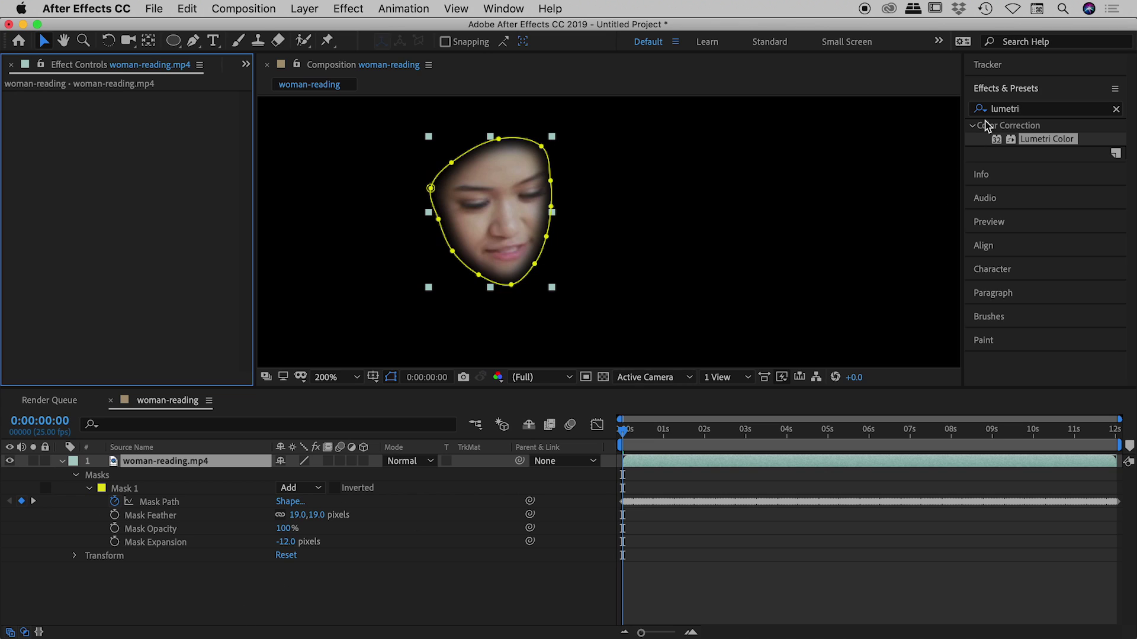
click(1036, 109)
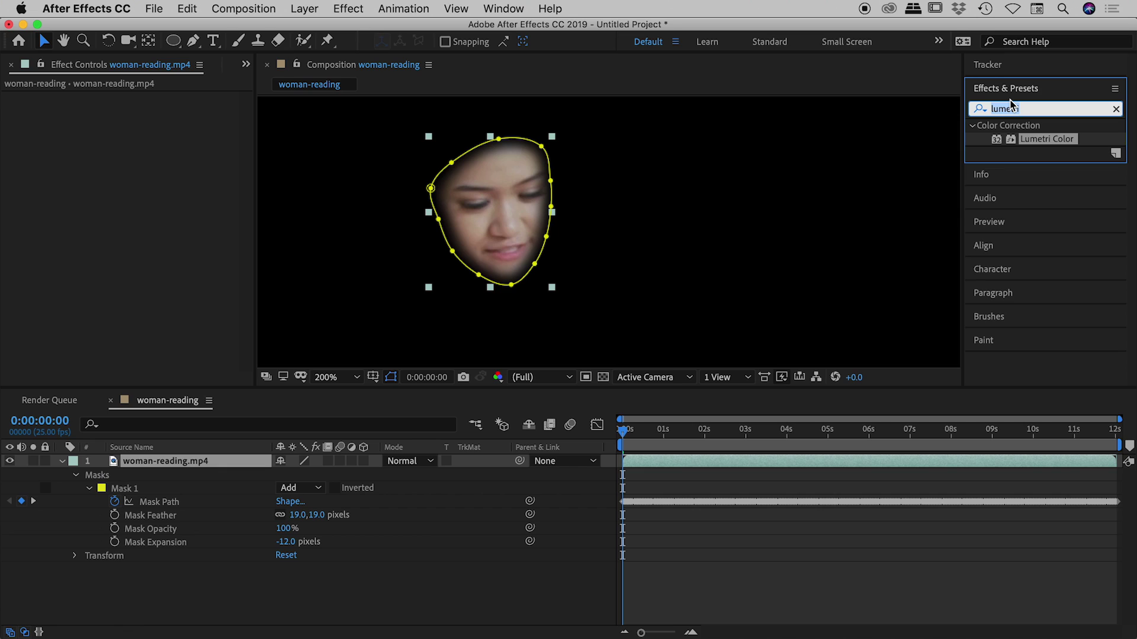
text(mos)
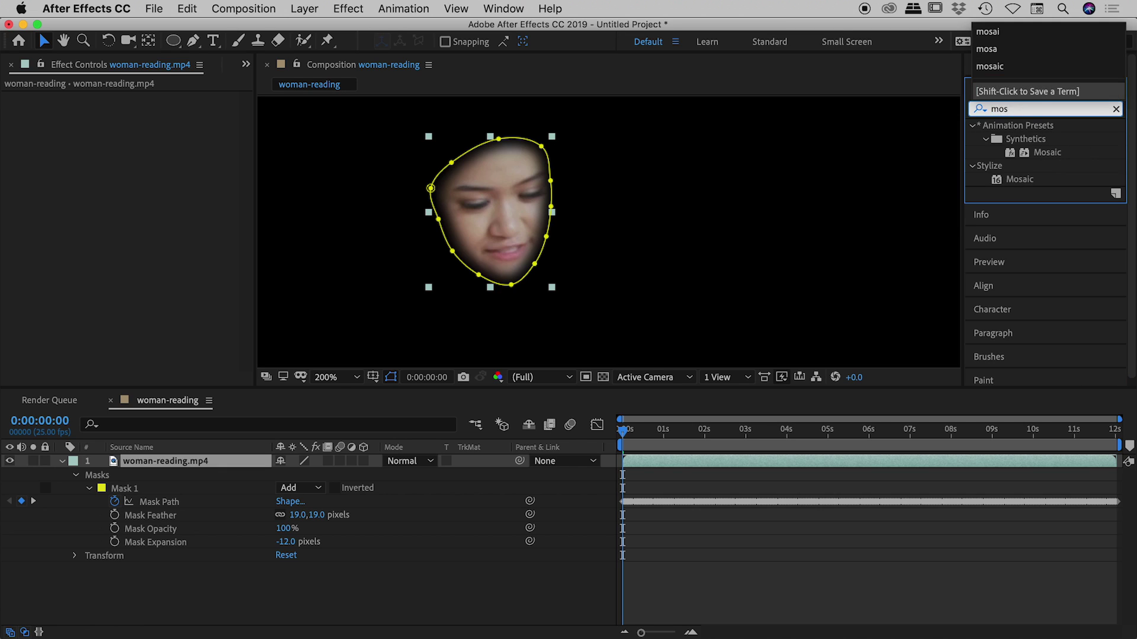
text(aic)
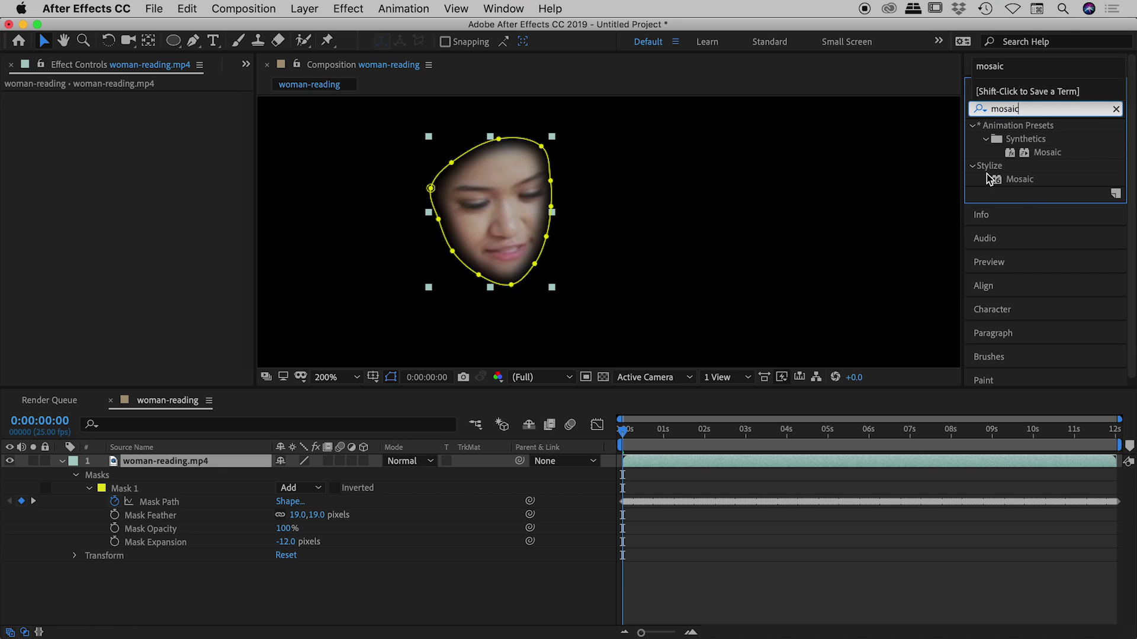
drag(1000, 183, 474, 229)
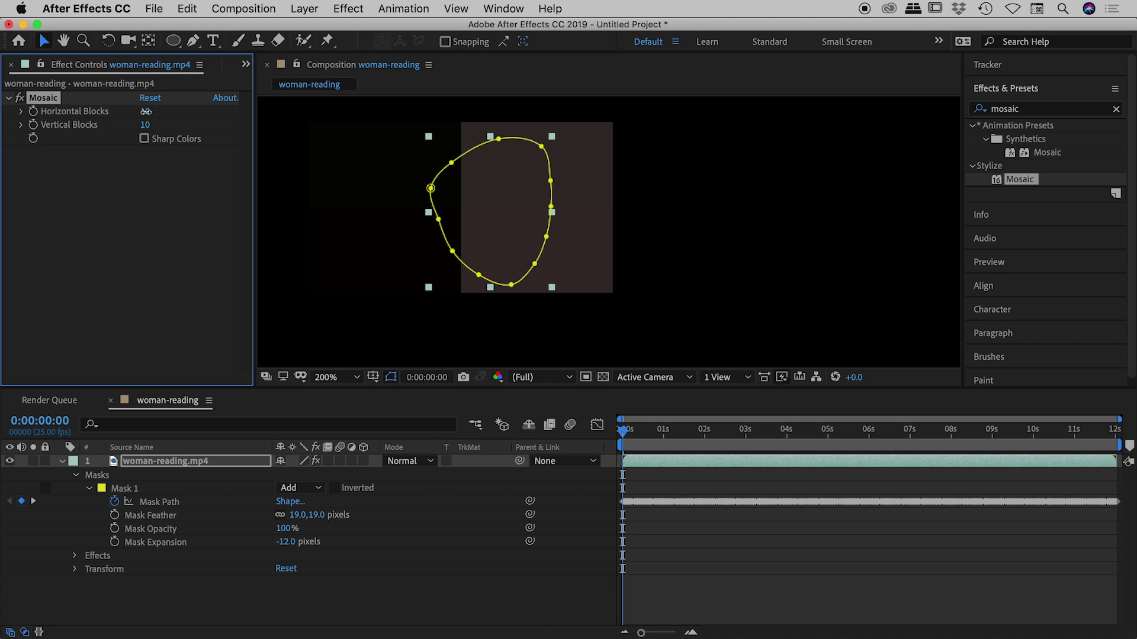
- Set the Mosaic's Horizontal and Vertical Blocks to 100 each
click(145, 112)
text(100)
key(Tab)
text(100)
key(Tab)
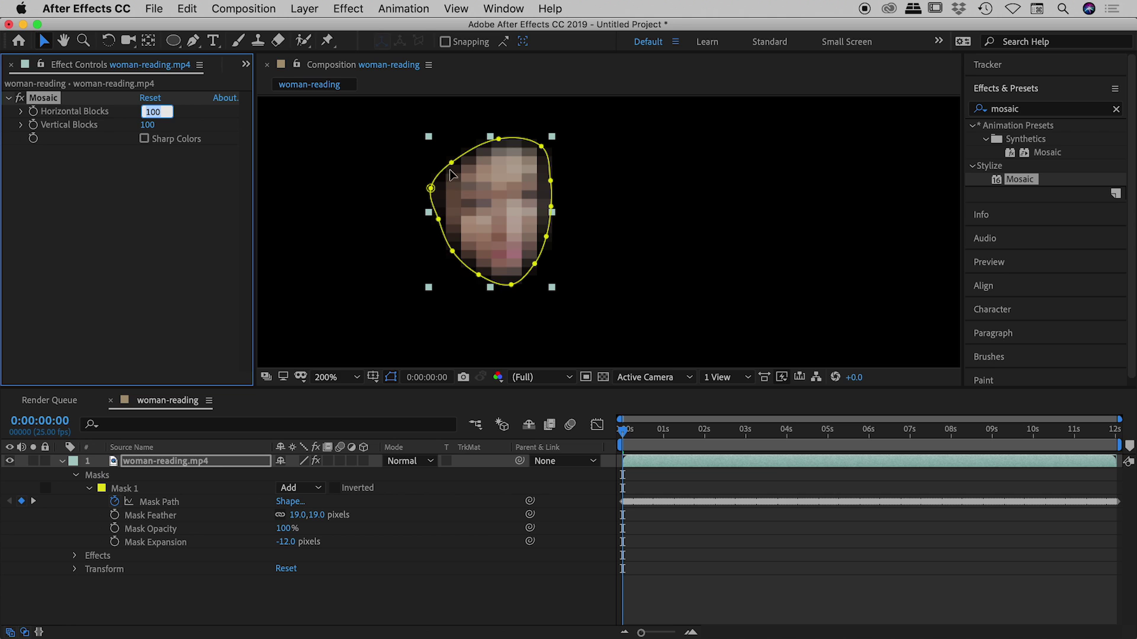
- Preview with Mask 1 set to None, raise Horizontal Blocks to 200, then restore Add
click(318, 489)
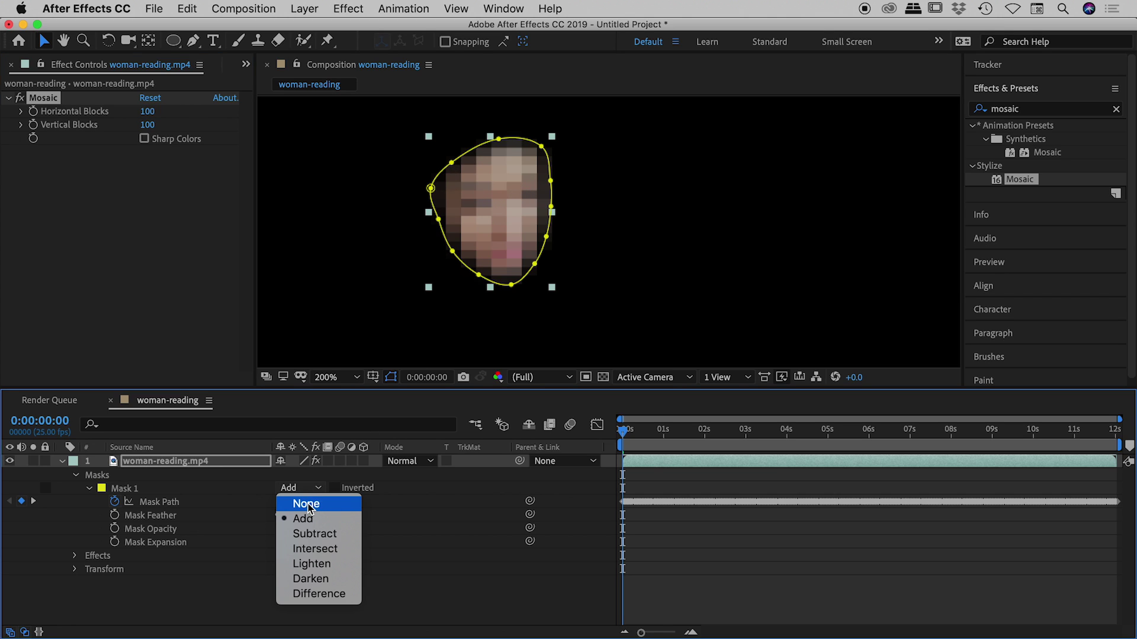
click(307, 503)
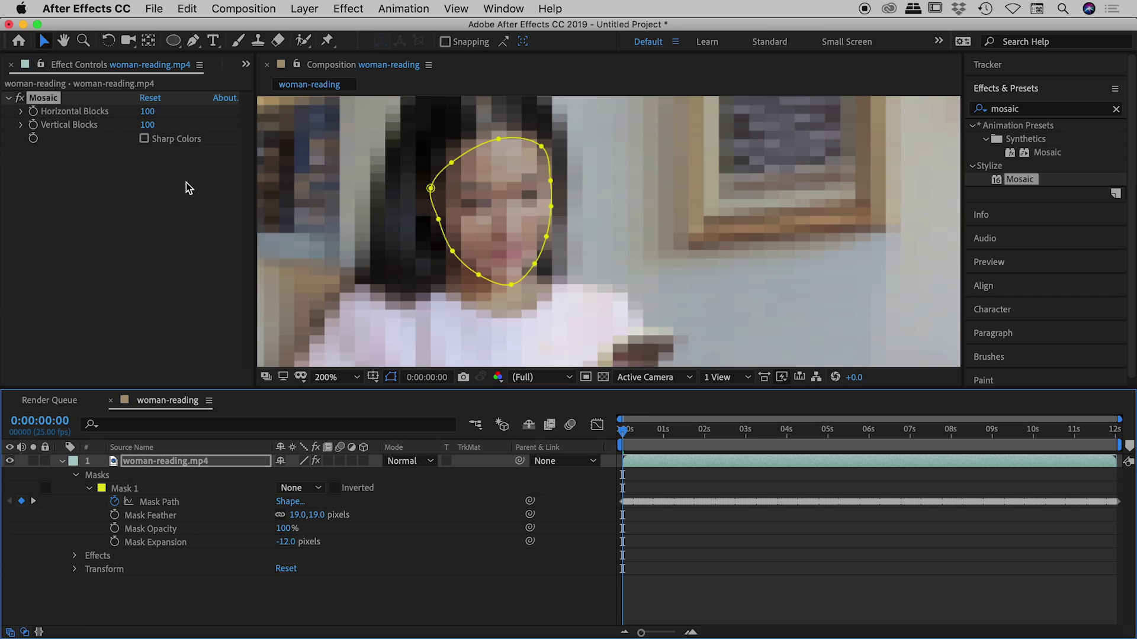
click(148, 111)
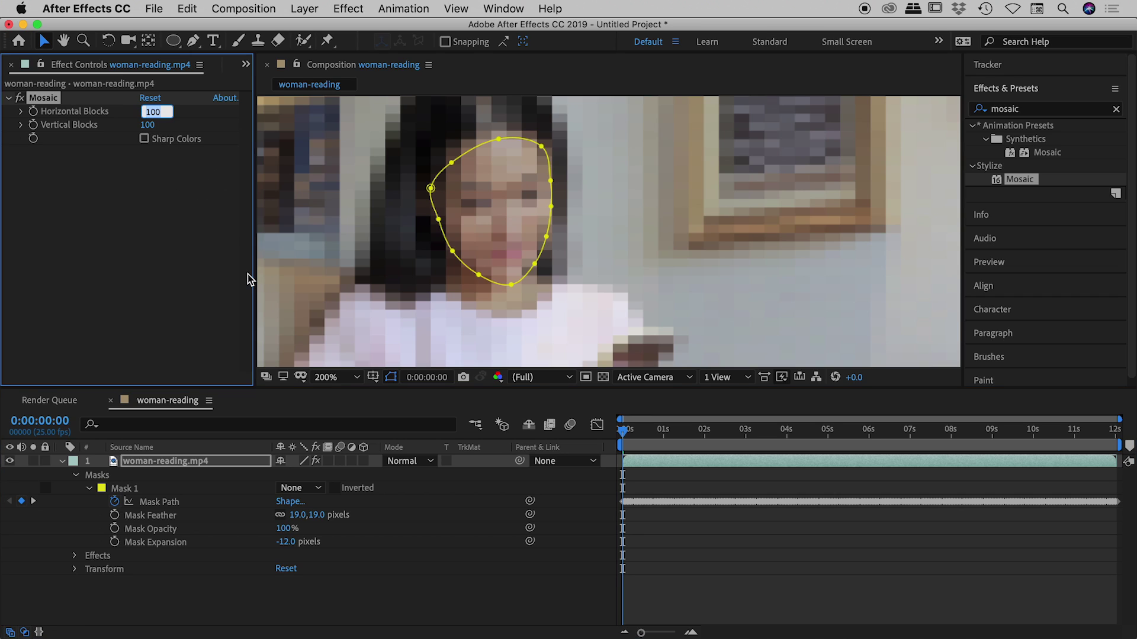
text(200)
key(Return)
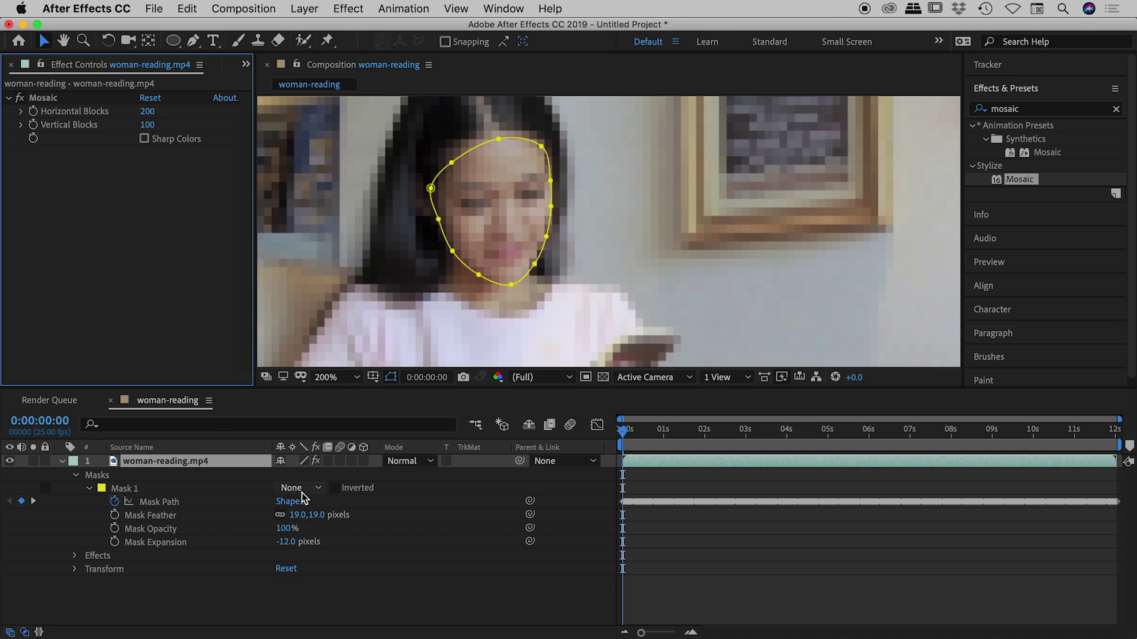
click(301, 488)
click(305, 518)
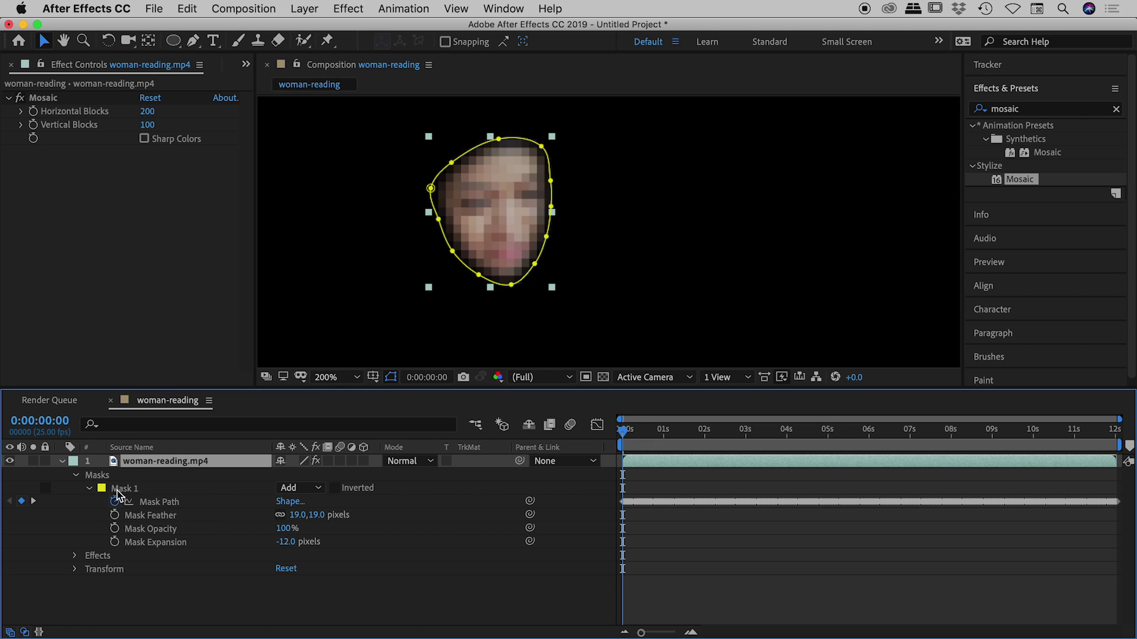
- Set the Mosaic's Compositing Options Mask Reference 1 to Mask 1
click(76, 476)
click(76, 489)
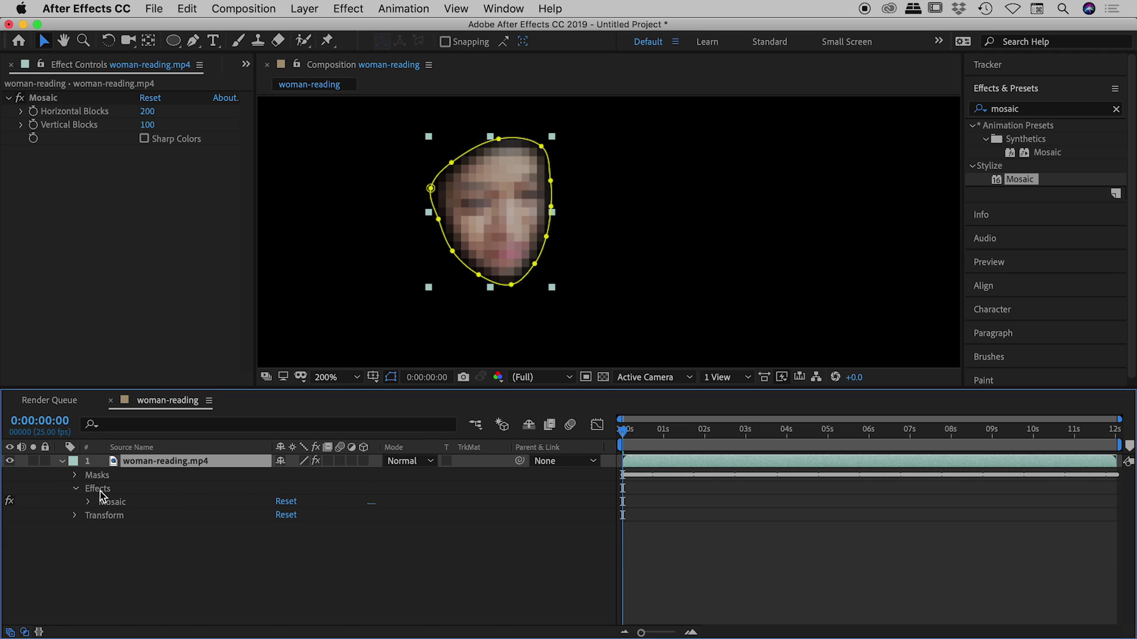
click(89, 502)
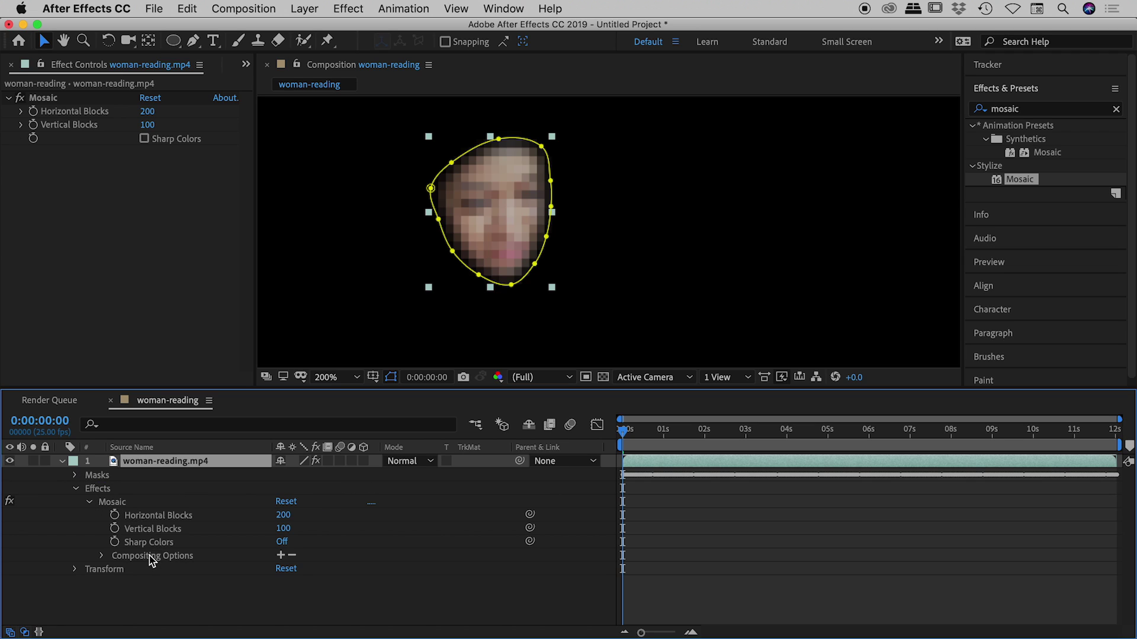
click(281, 555)
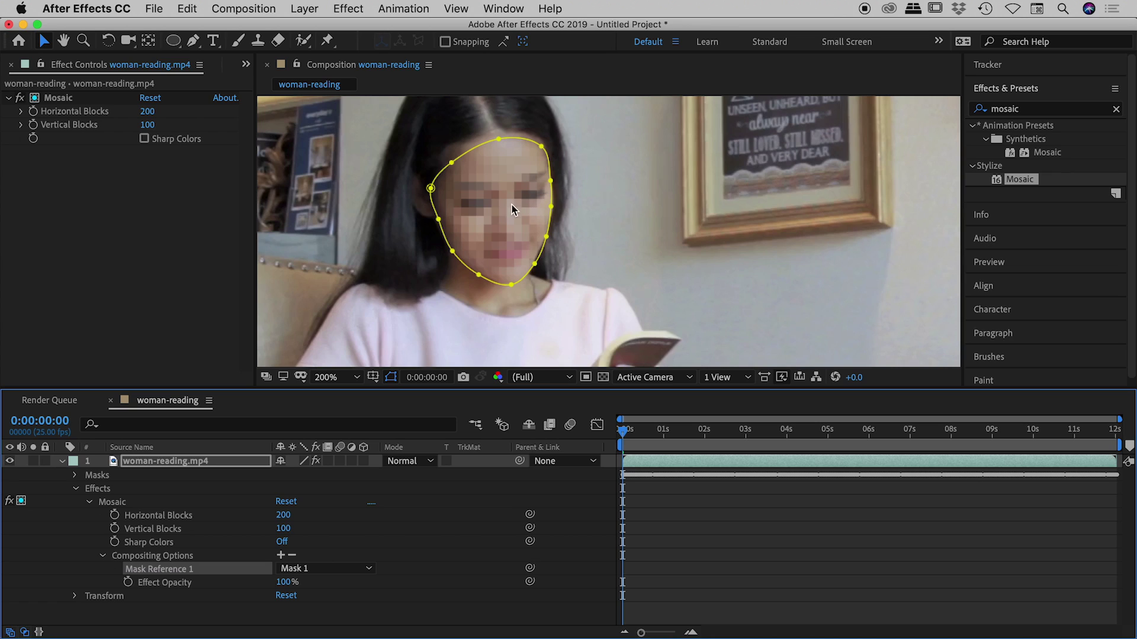
click(75, 489)
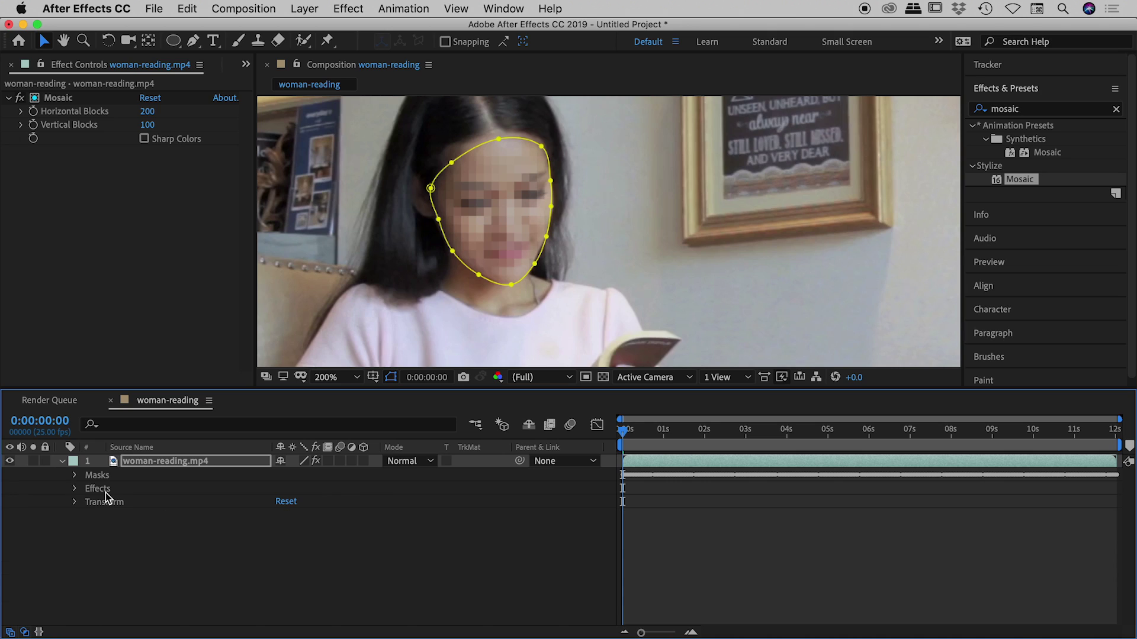
- Increase Mask 1's Mask Expansion to 61 pixels
click(76, 477)
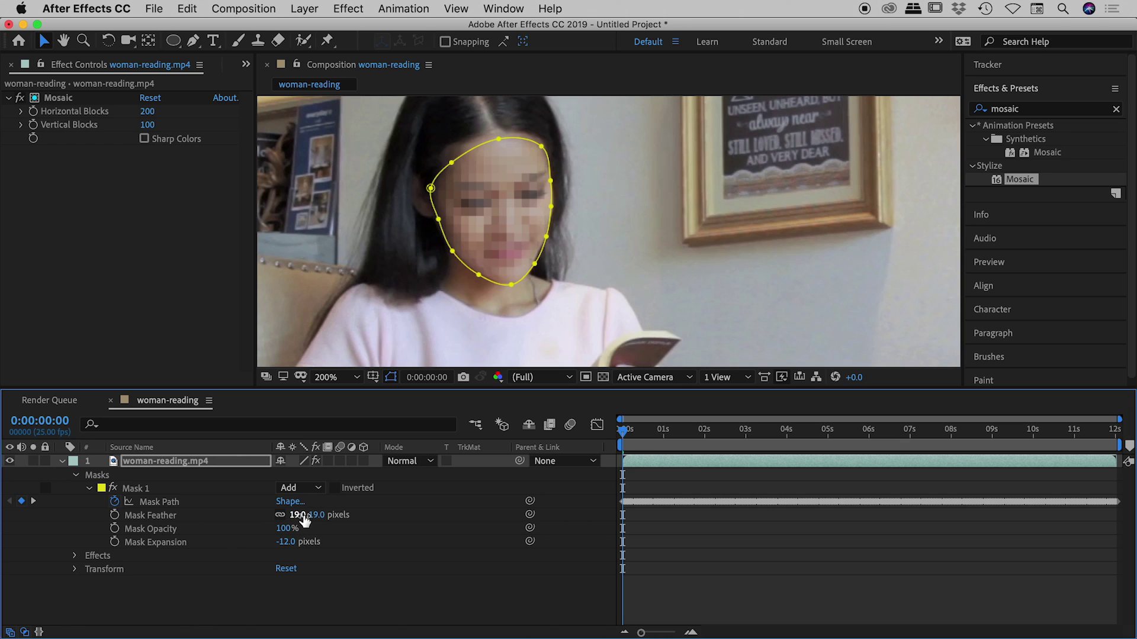
drag(305, 519, 296, 517)
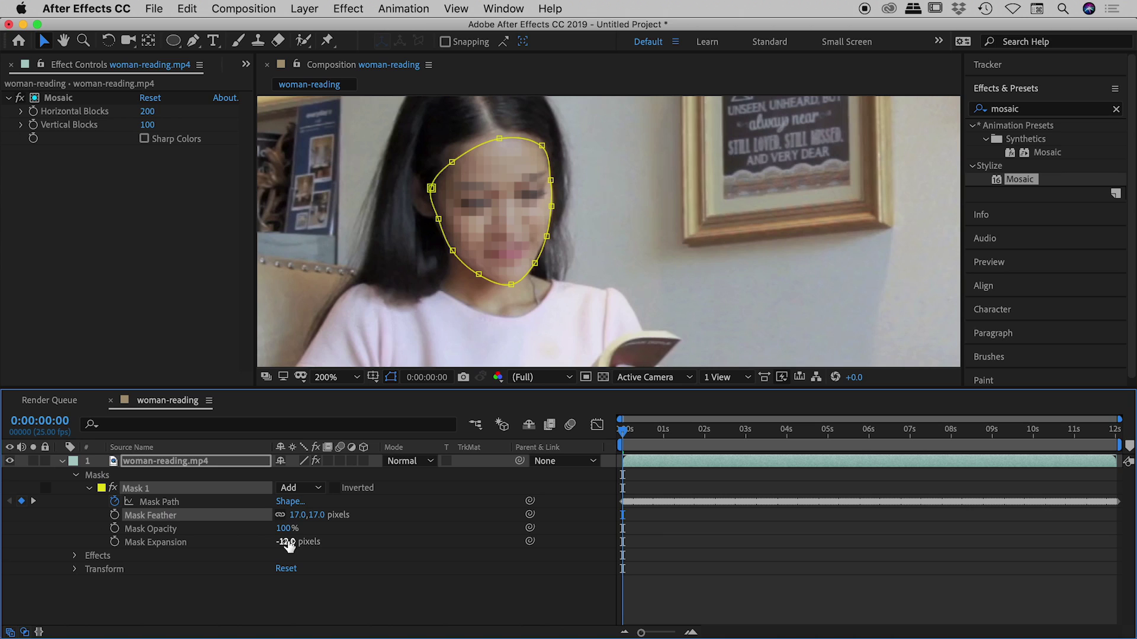
drag(289, 543, 325, 545)
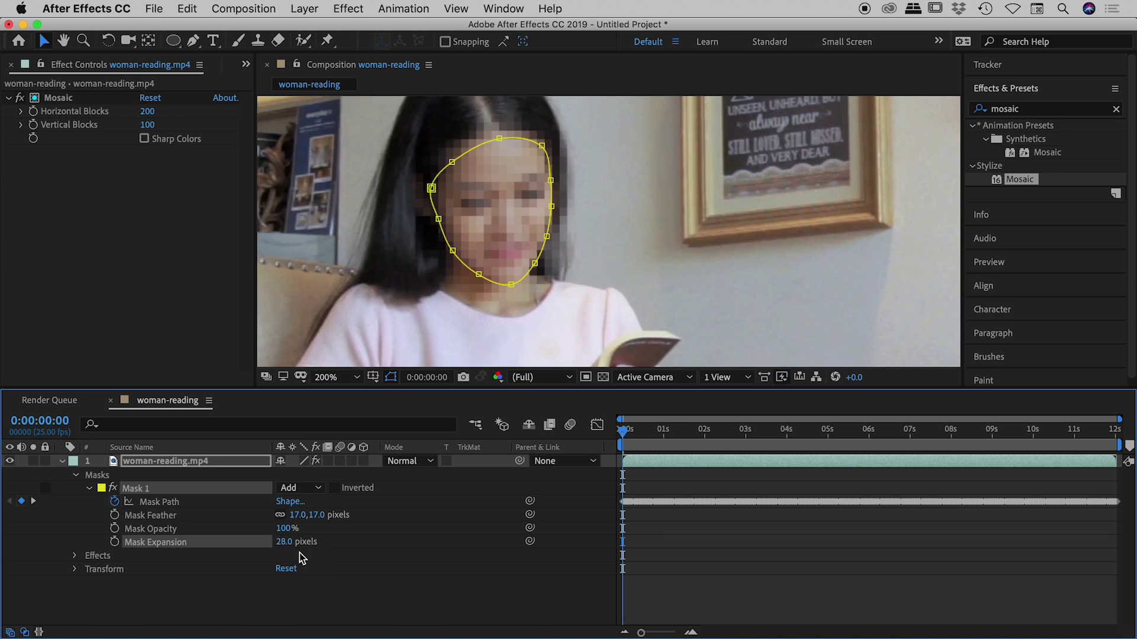
click(287, 542)
text(54)
key(Return)
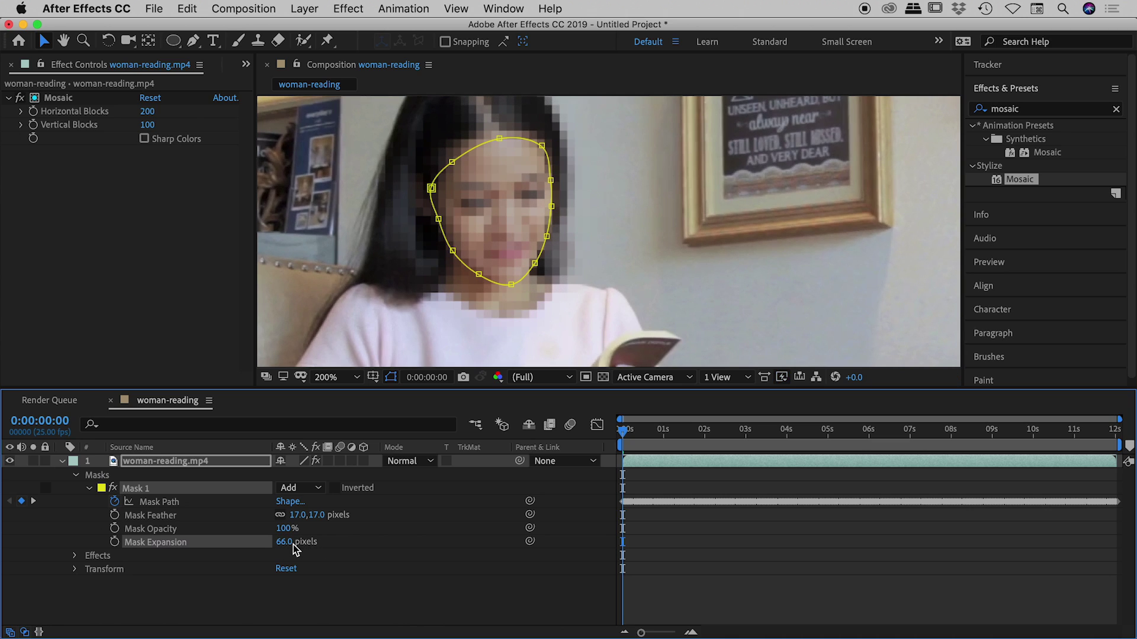
drag(284, 547, 288, 547)
- Raise Mask Feather to 30 pixels, checking the pixelated face at several frames
drag(633, 432, 716, 437)
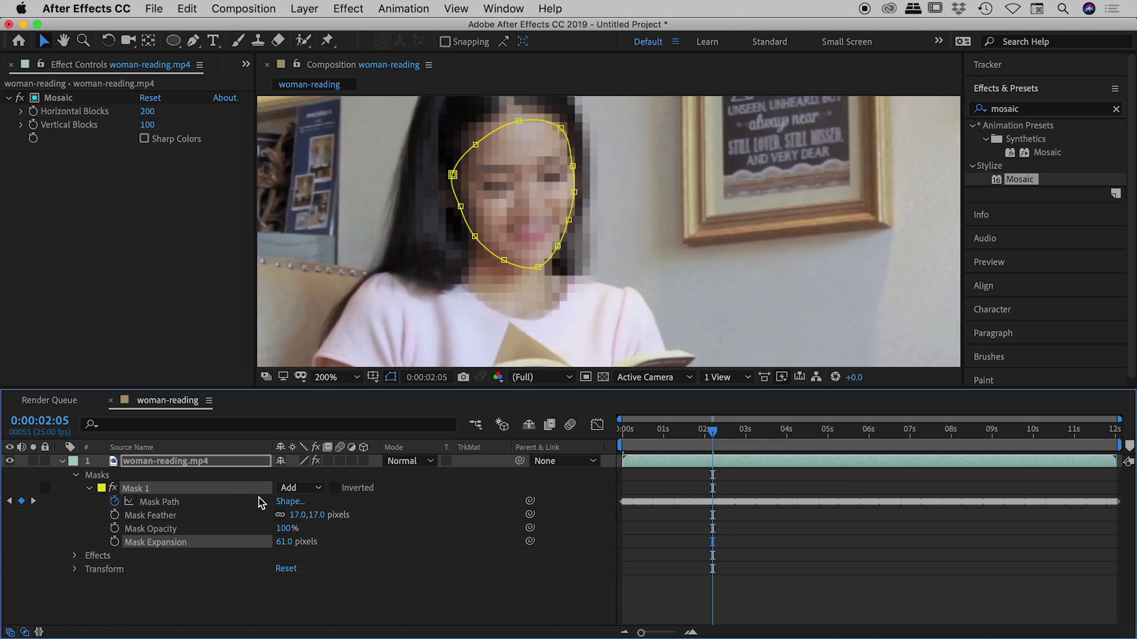
drag(329, 515, 333, 514)
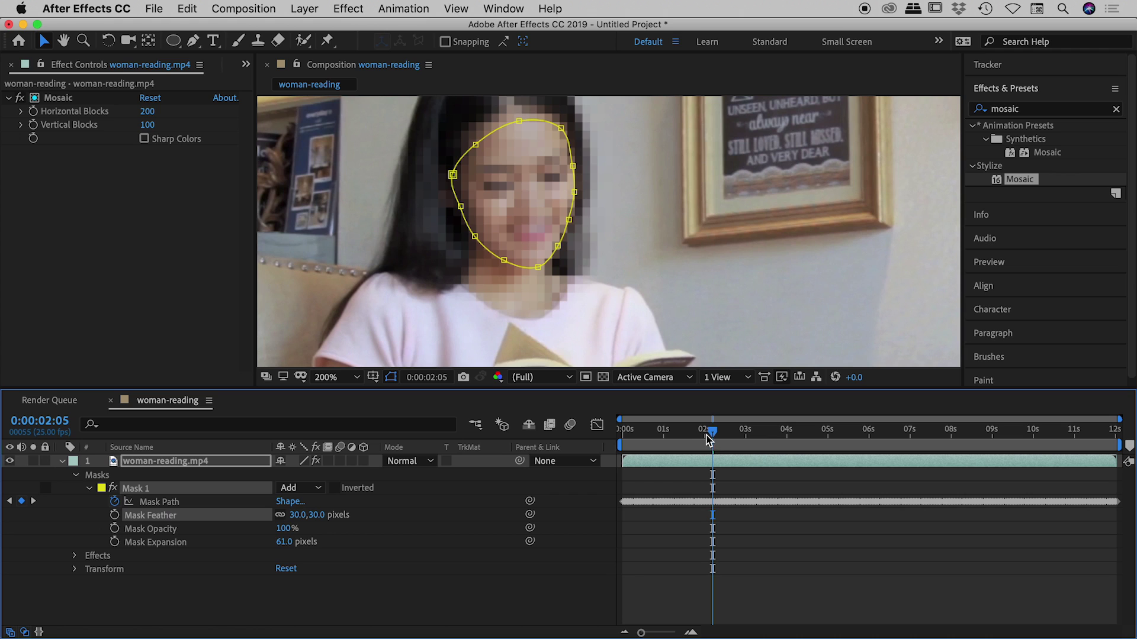
drag(712, 436, 751, 437)
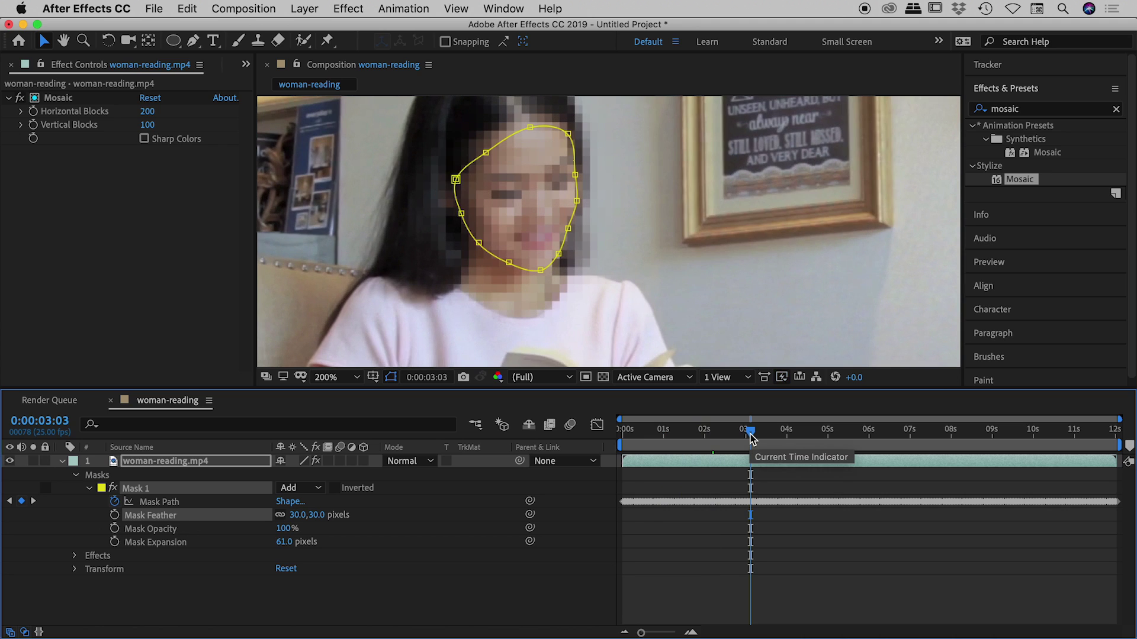
drag(750, 435, 663, 436)
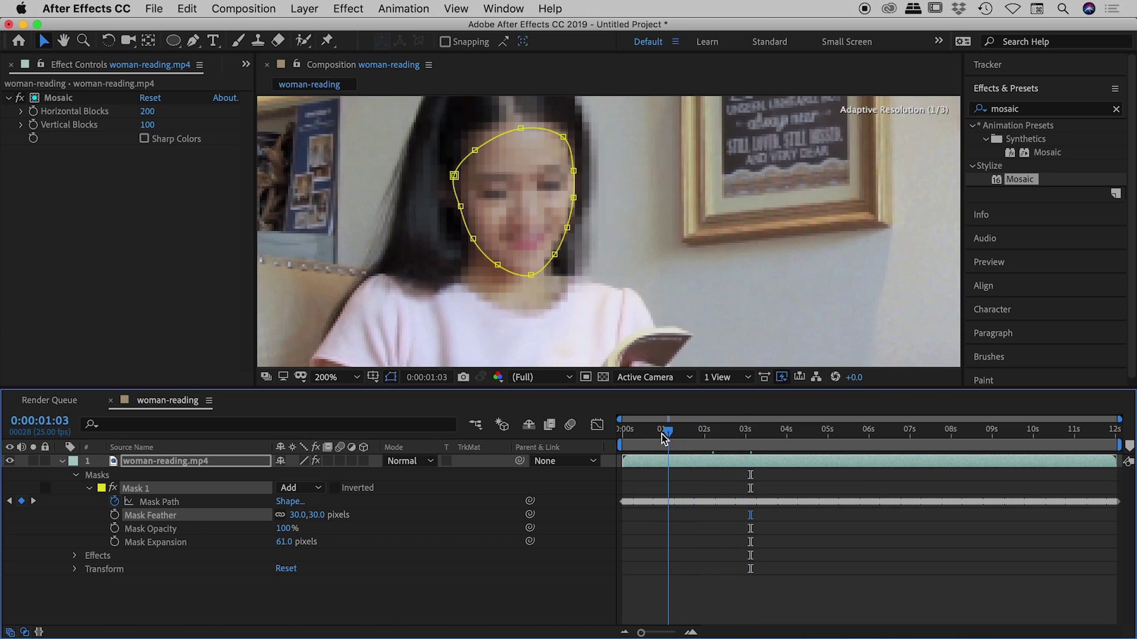